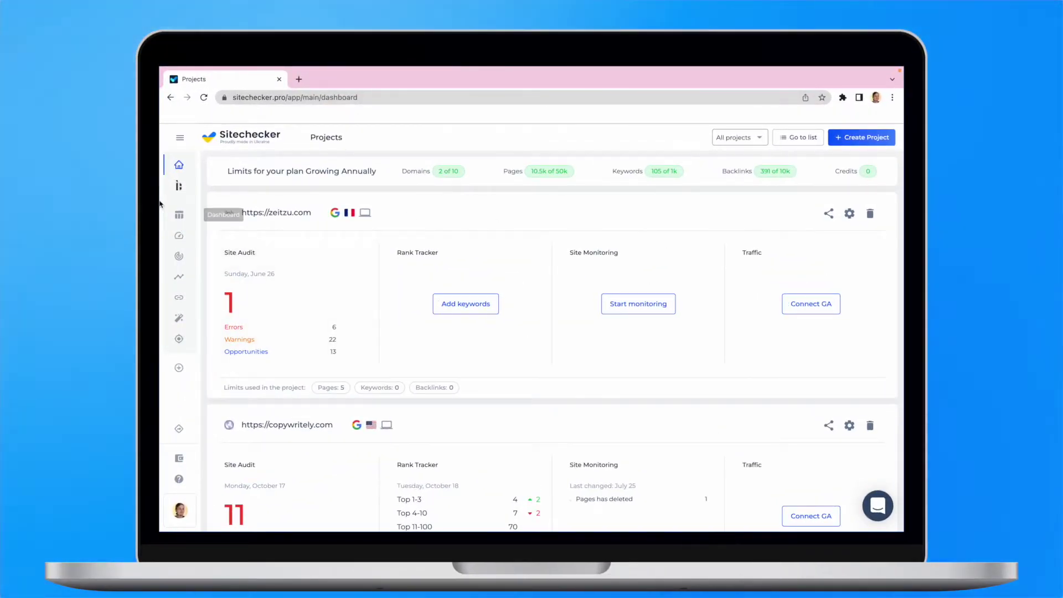
# Step: Start a new Sitechecker project for the domain copywritely.com
pyautogui.click(178, 185)
pyautogui.click(271, 298)
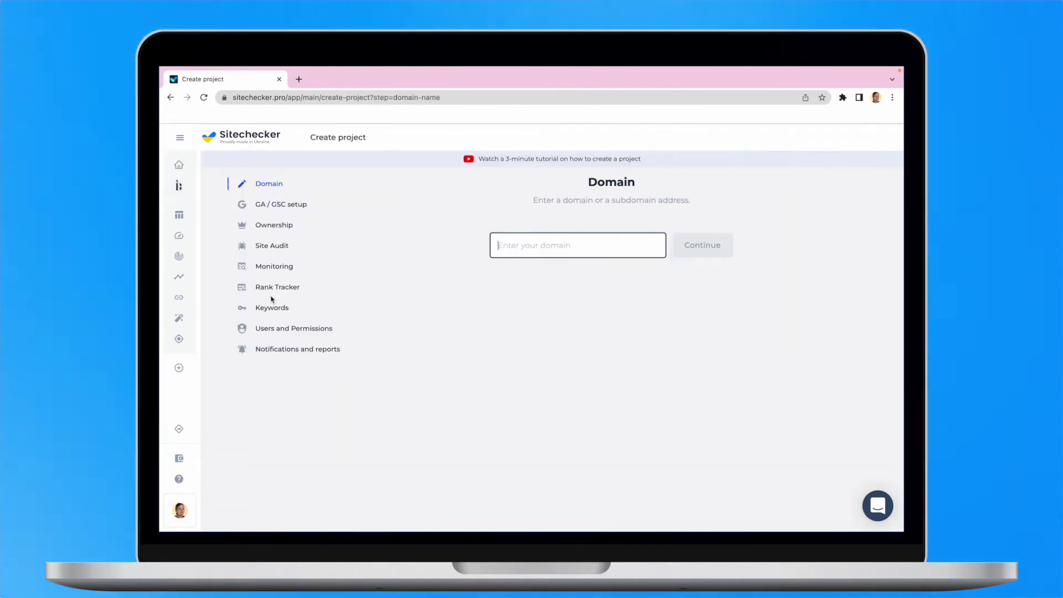
pyautogui.write('copywritely.com')
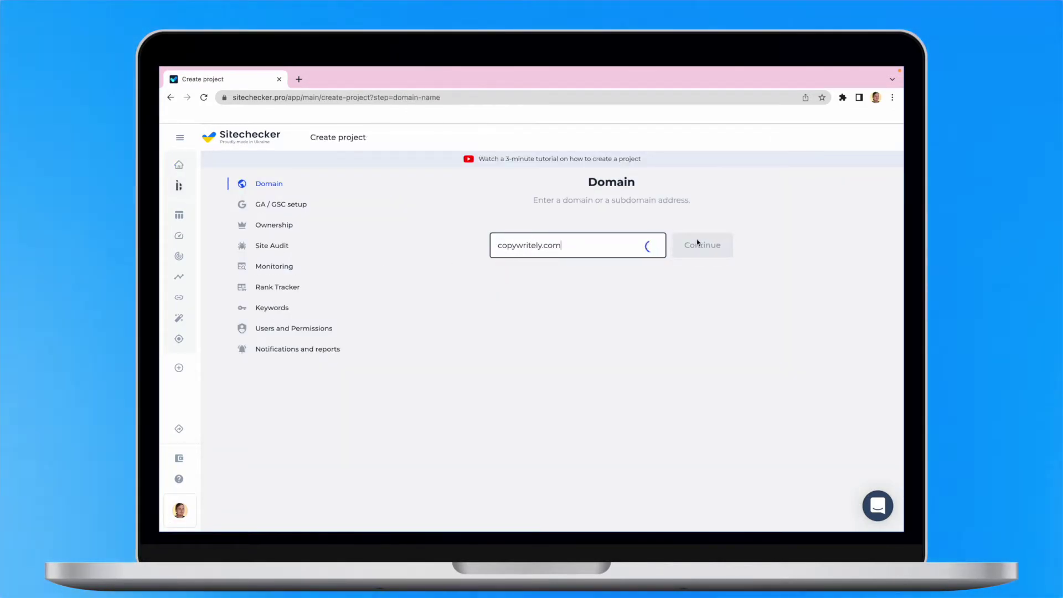
pyautogui.click(697, 243)
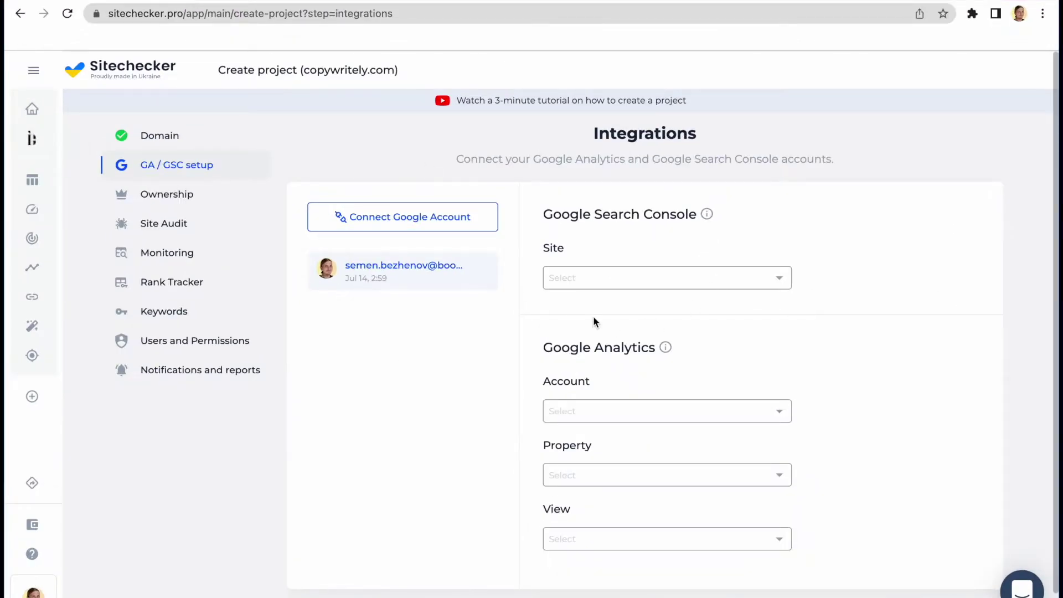
pyautogui.click(596, 287)
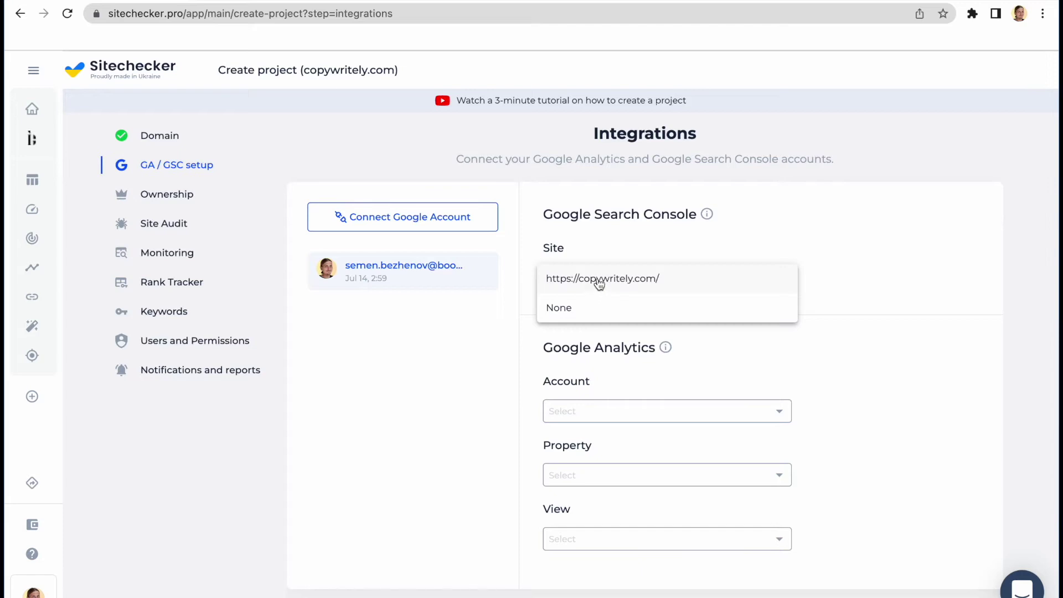
pyautogui.click(599, 282)
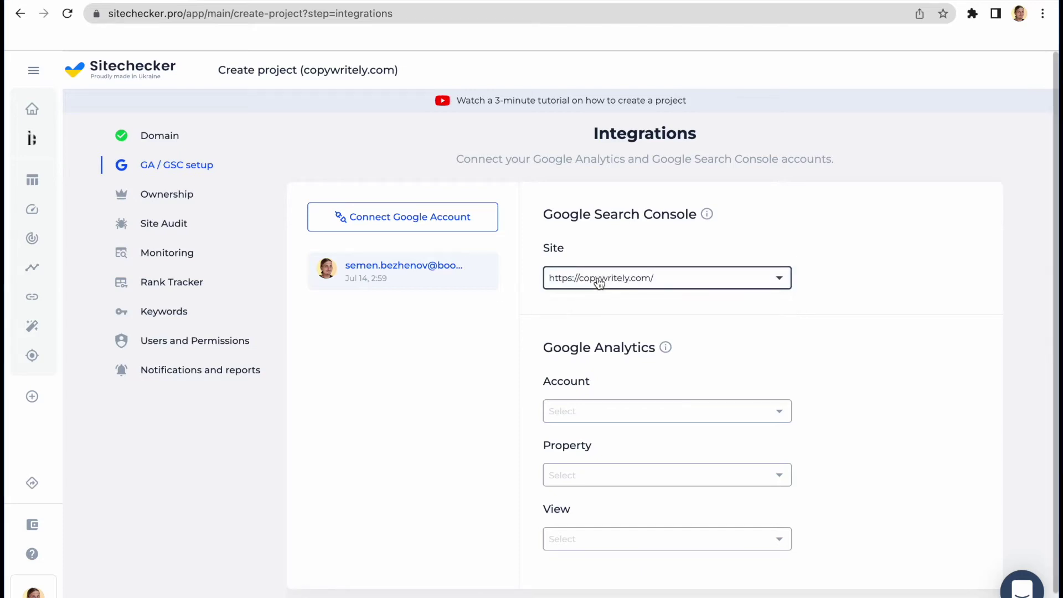
pyautogui.click(598, 408)
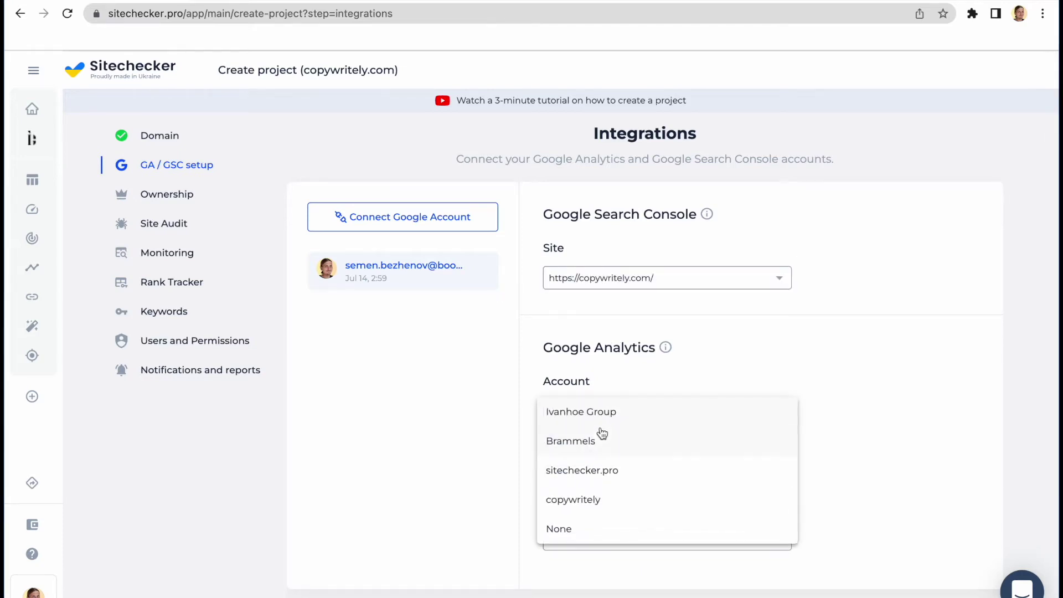
pyautogui.click(585, 503)
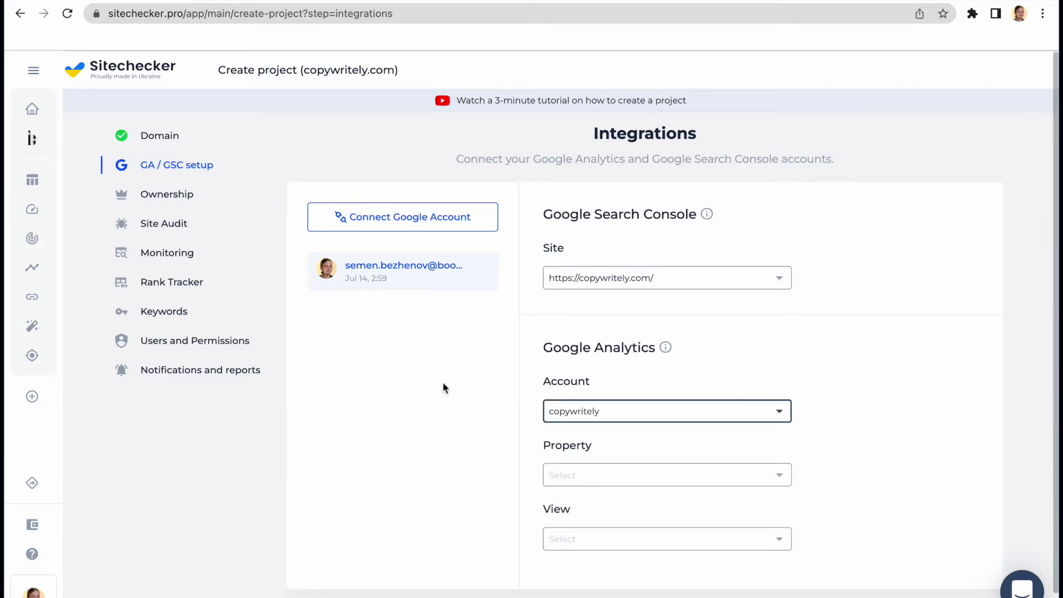
pyautogui.click(339, 591)
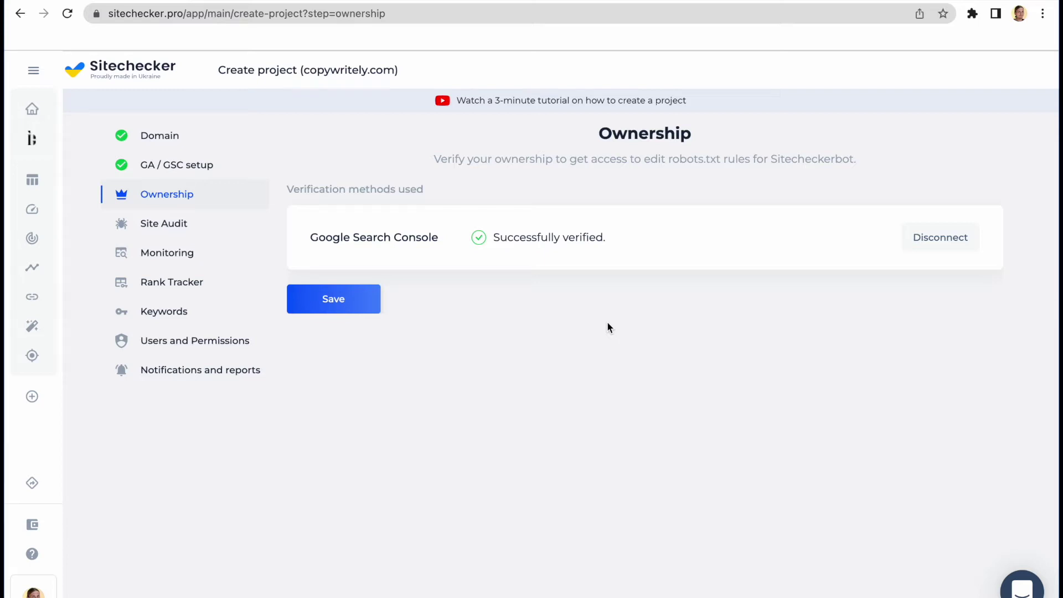
pyautogui.click(346, 305)
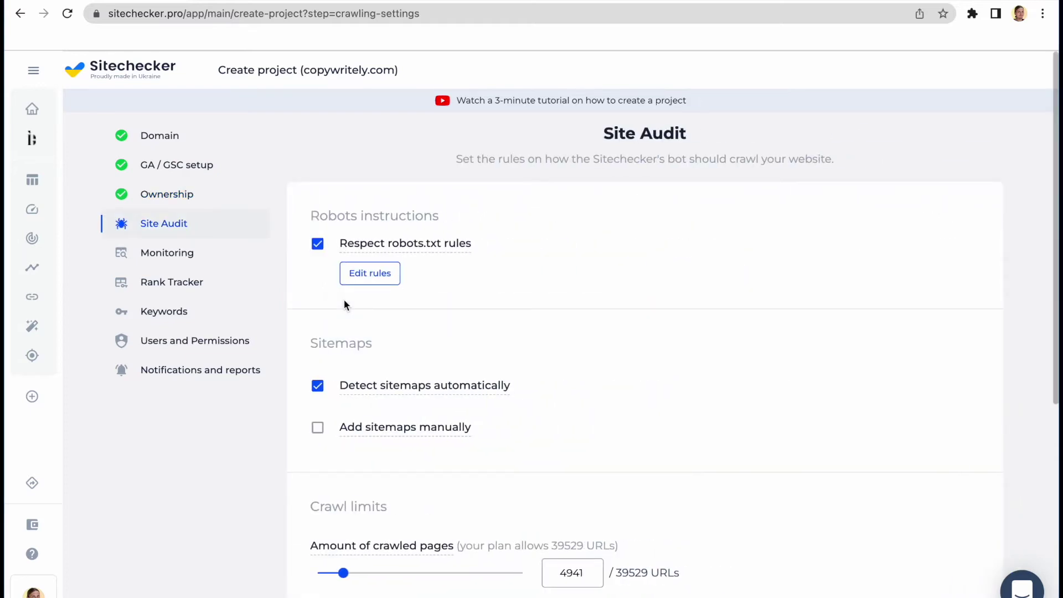
# Step: Check the robots.txt rules unchanged, review the 4941-page crawl settings, and save them
pyautogui.click(358, 274)
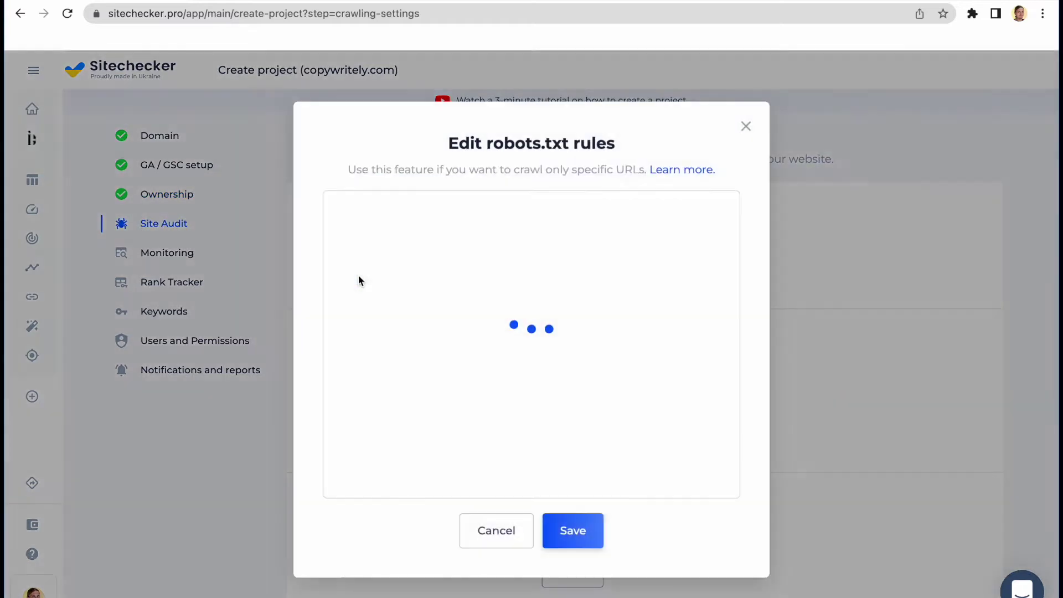
pyautogui.click(748, 126)
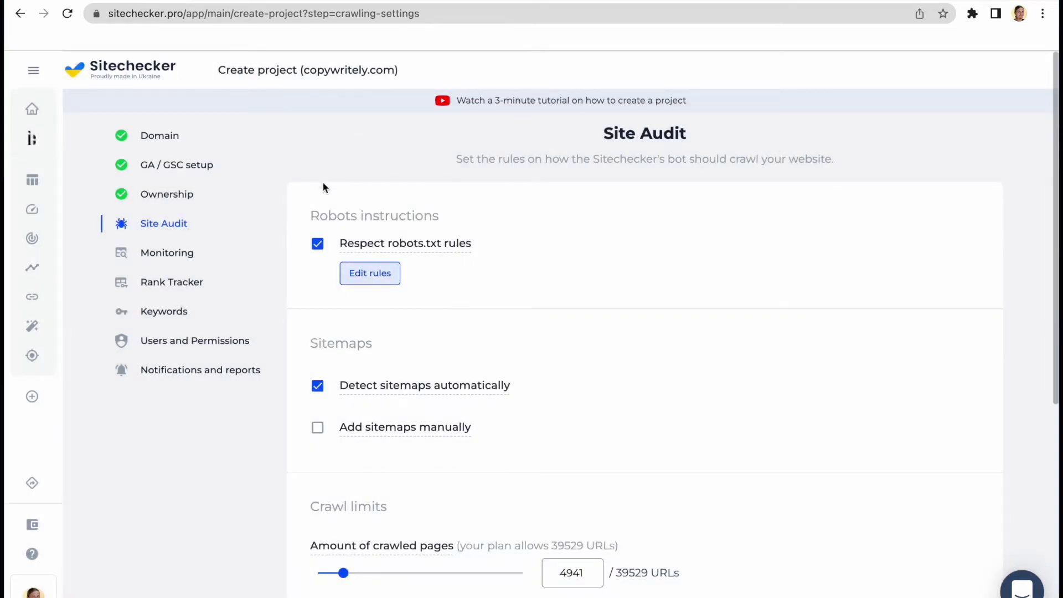
pyautogui.scroll(-2, 357, 299)
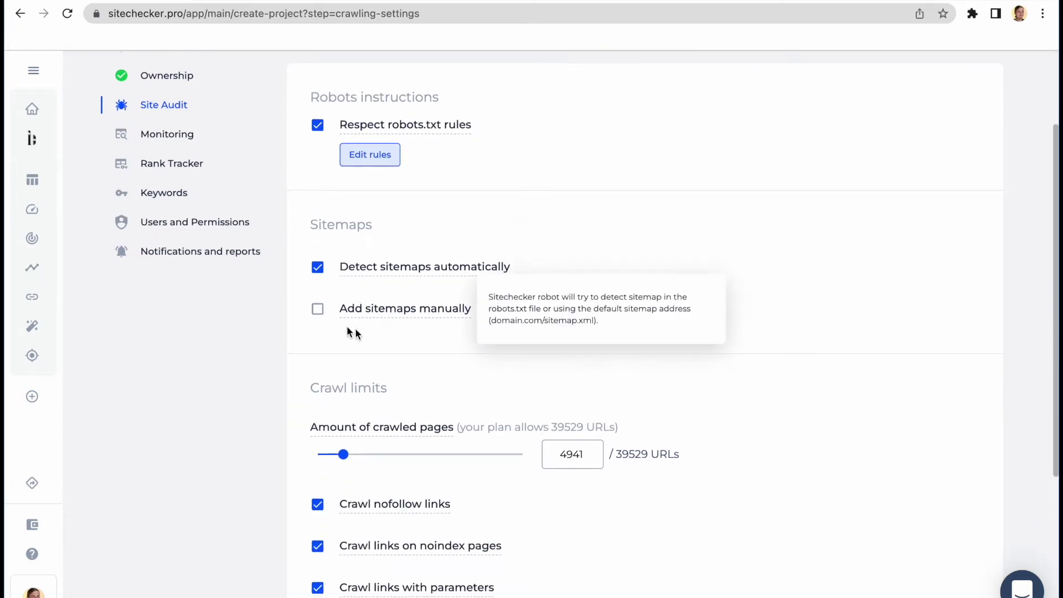
pyautogui.scroll(-2, 580, 290)
pyautogui.scroll(-1, 580, 288)
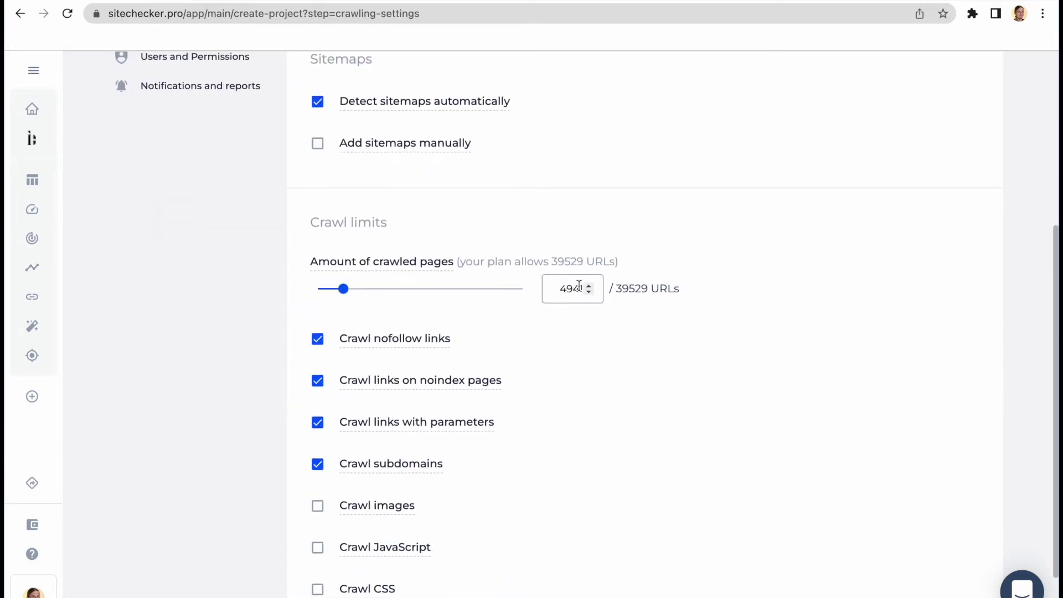
pyautogui.scroll(-2, 579, 285)
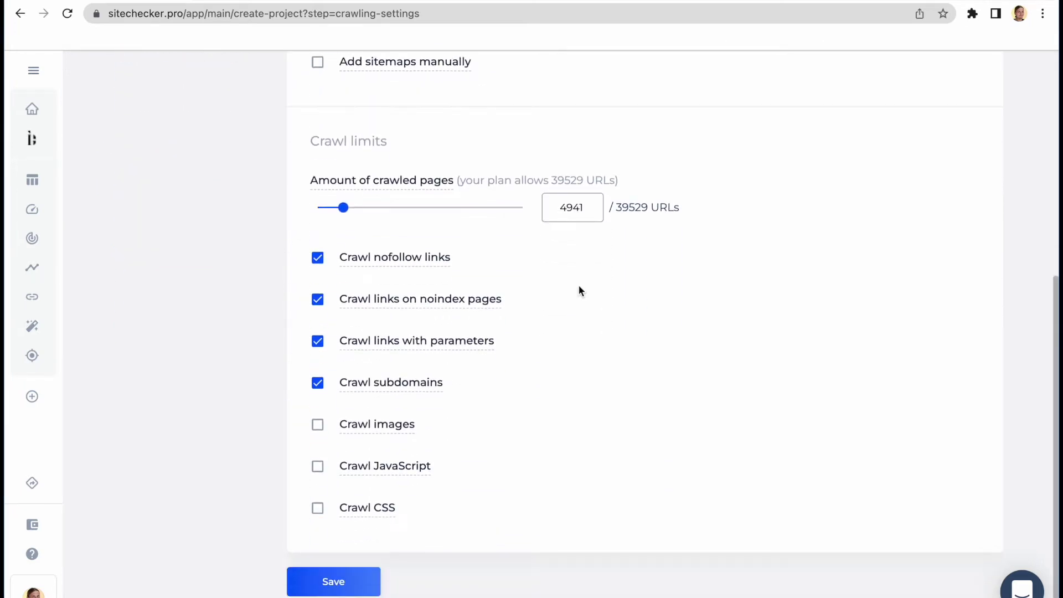
pyautogui.moveTo(495, 499)
pyautogui.click(358, 583)
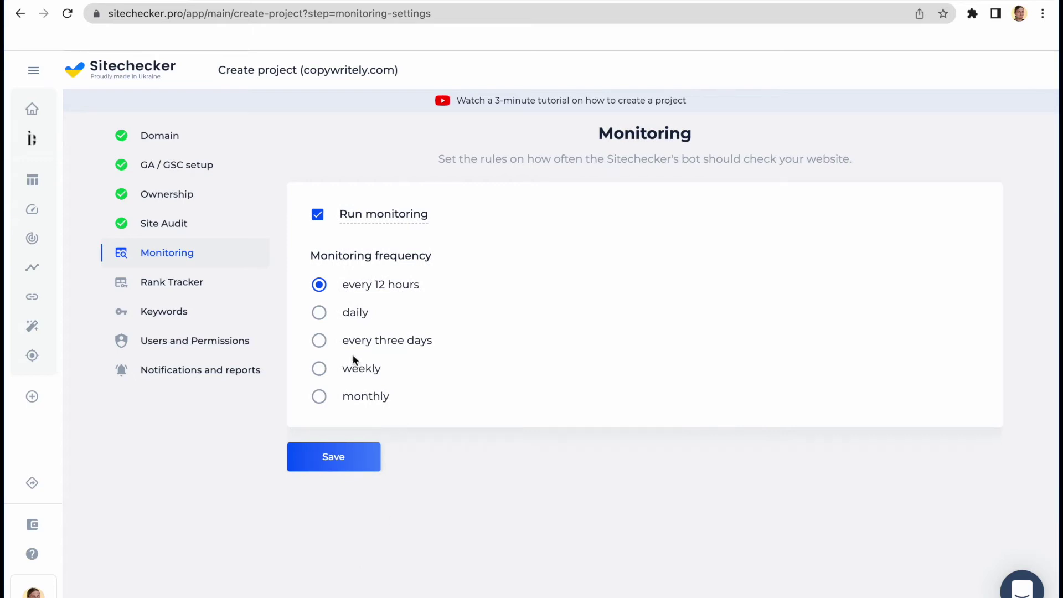
# Step: Keep monitoring on, set it to run every three days, and save
pyautogui.click(318, 314)
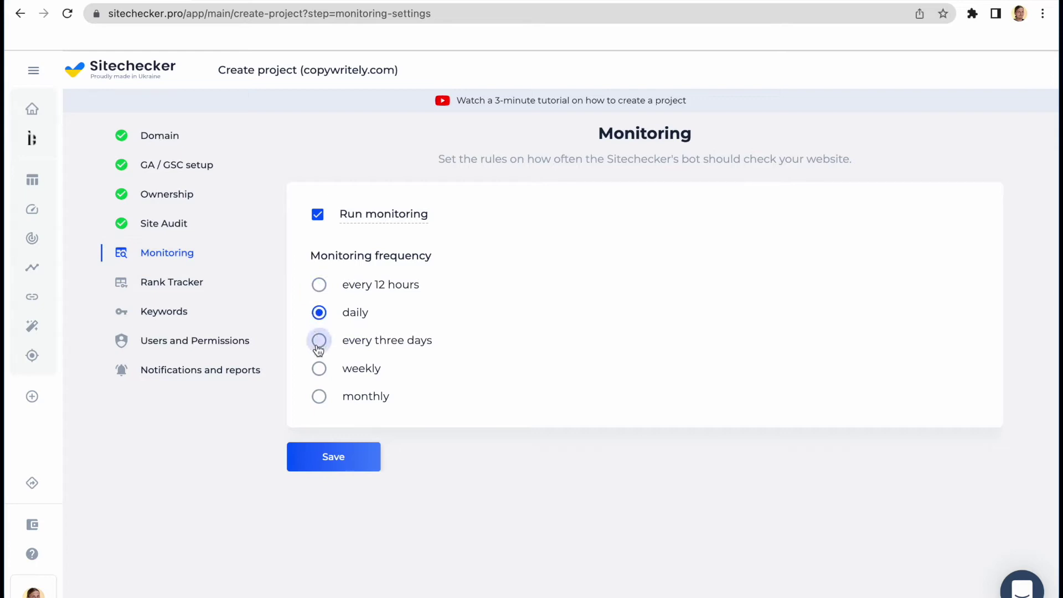
pyautogui.click(319, 341)
pyautogui.click(318, 215)
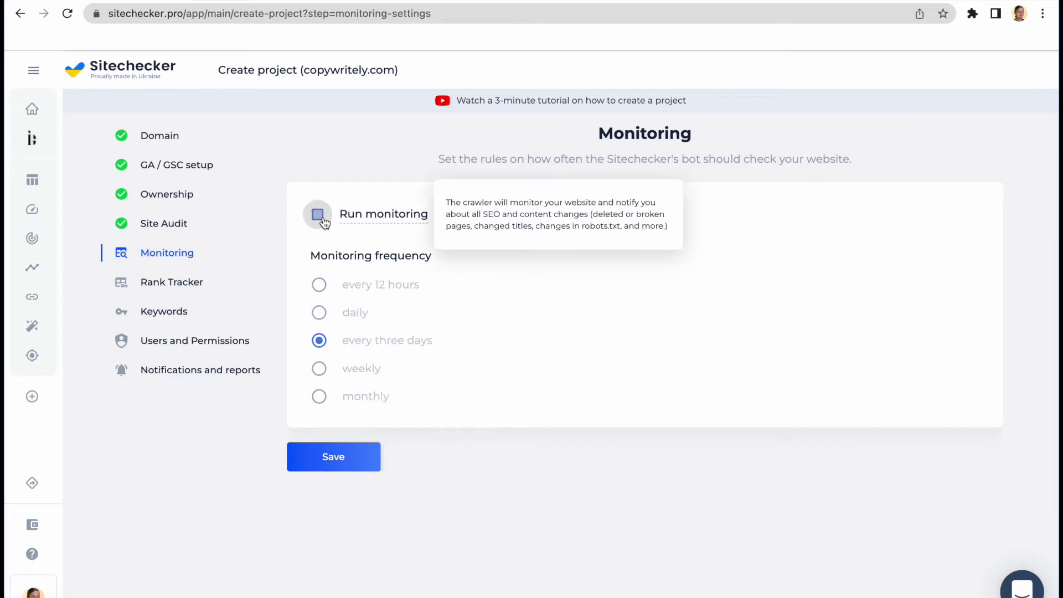
pyautogui.click(318, 214)
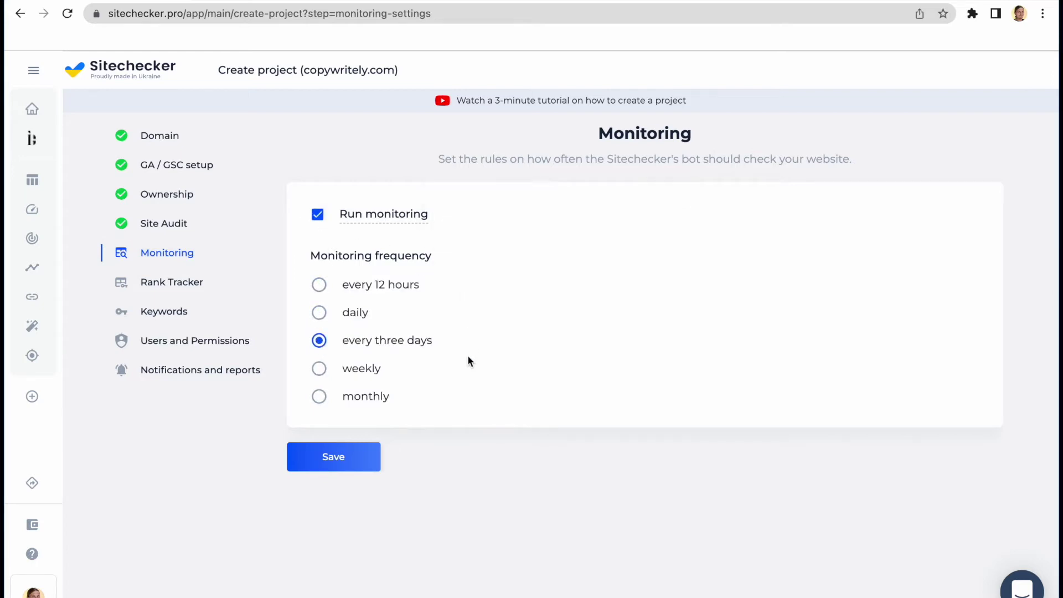
pyautogui.click(351, 458)
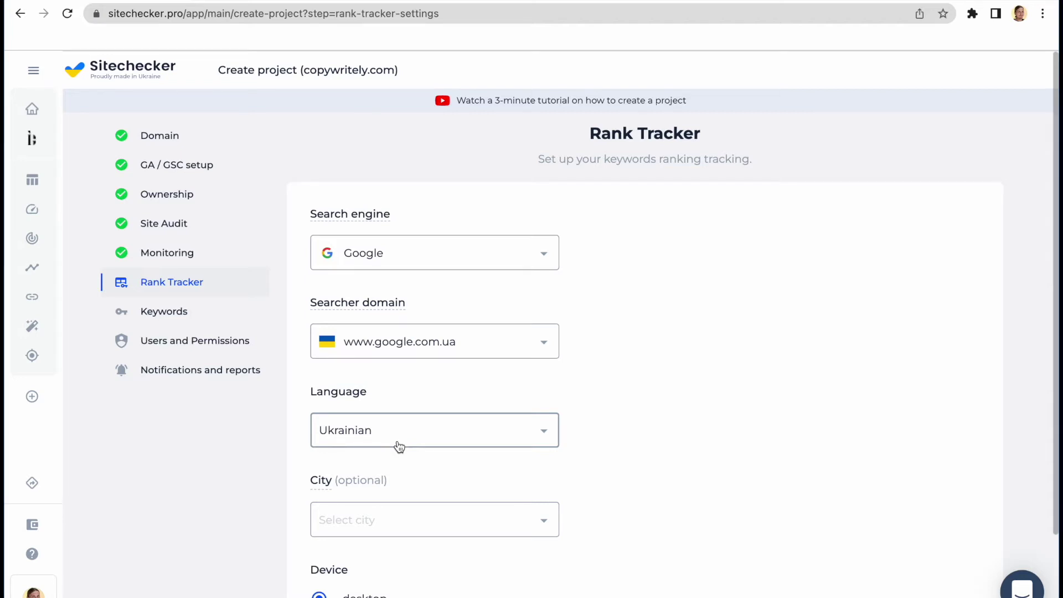
pyautogui.click(419, 348)
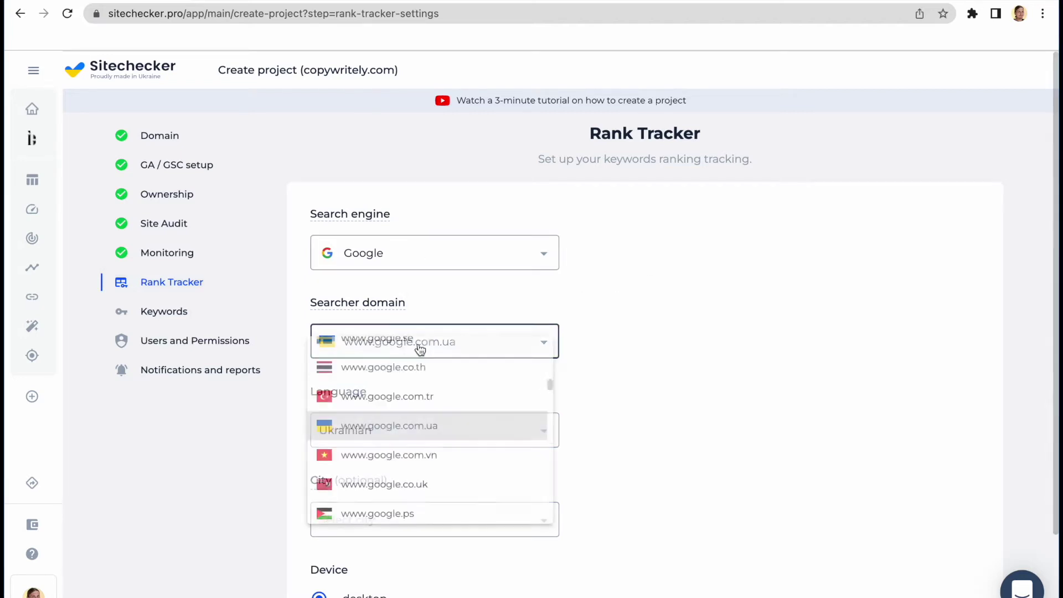
pyautogui.scroll(10, 399, 421)
pyautogui.click(399, 388)
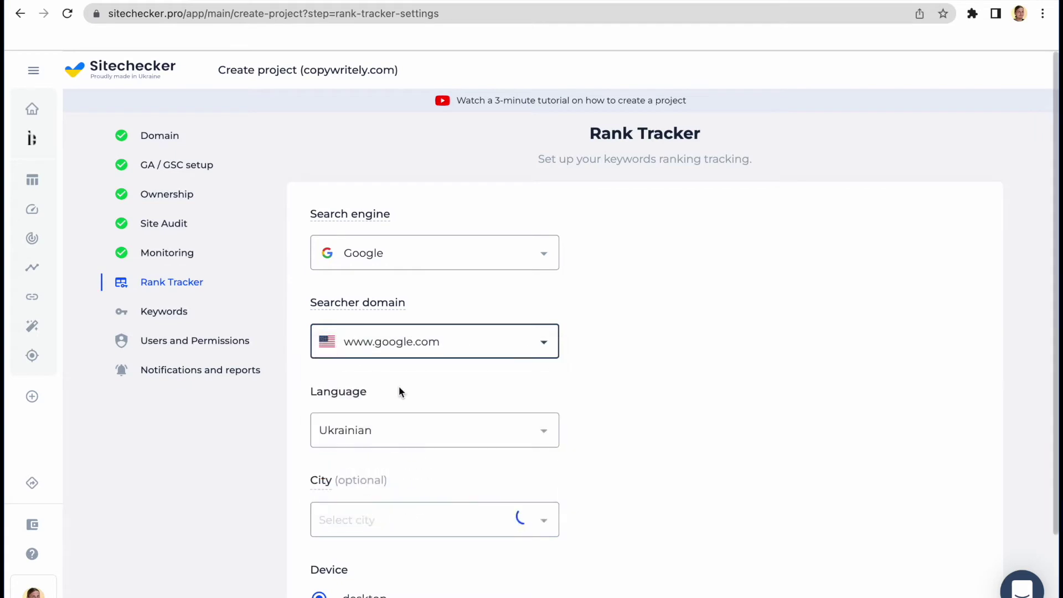
pyautogui.click(393, 424)
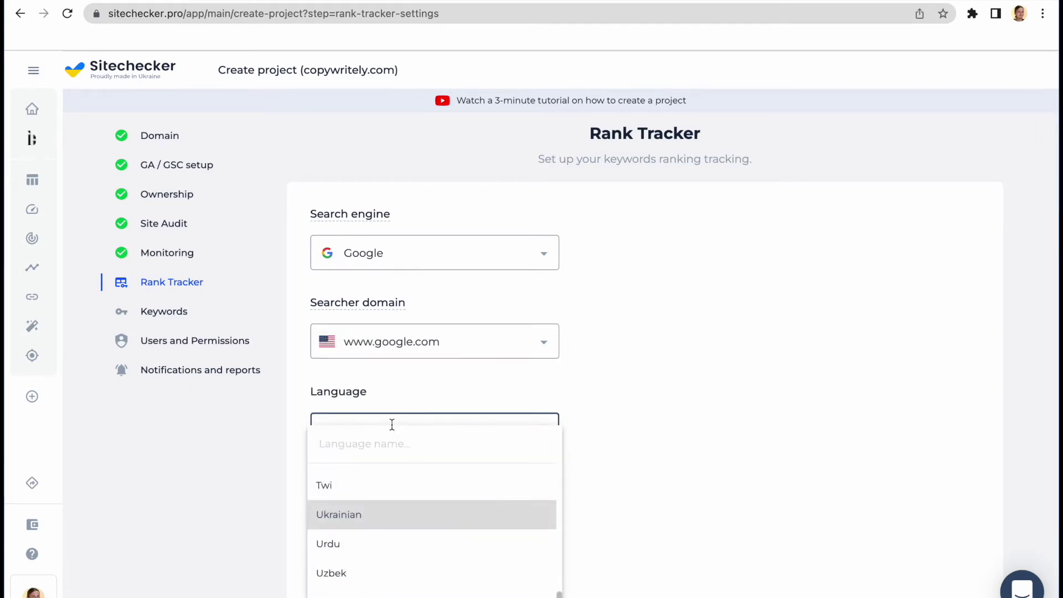
pyautogui.write('en')
pyautogui.click(376, 479)
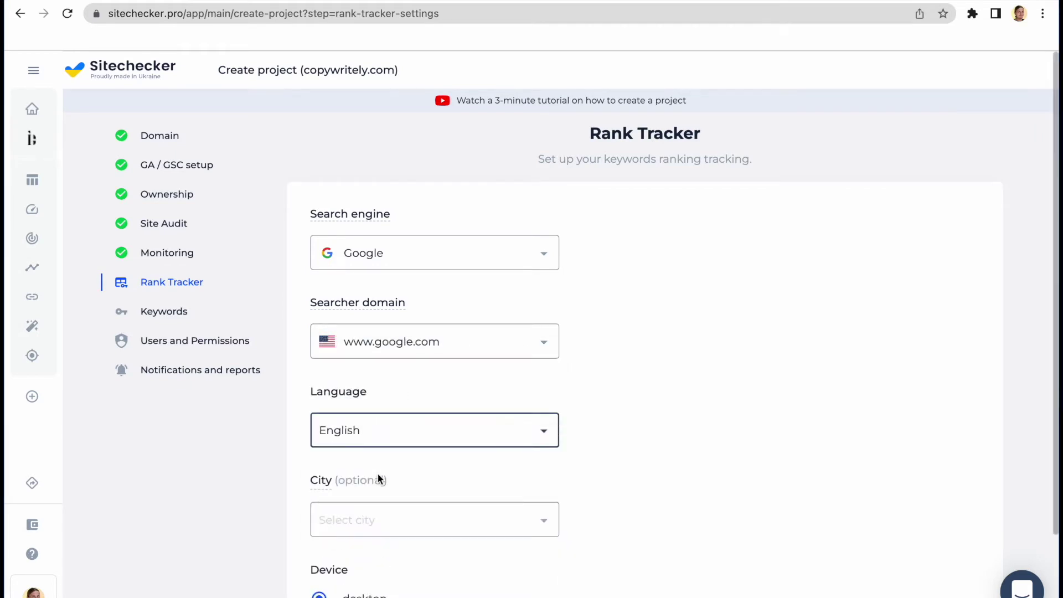
pyautogui.scroll(-2, 379, 478)
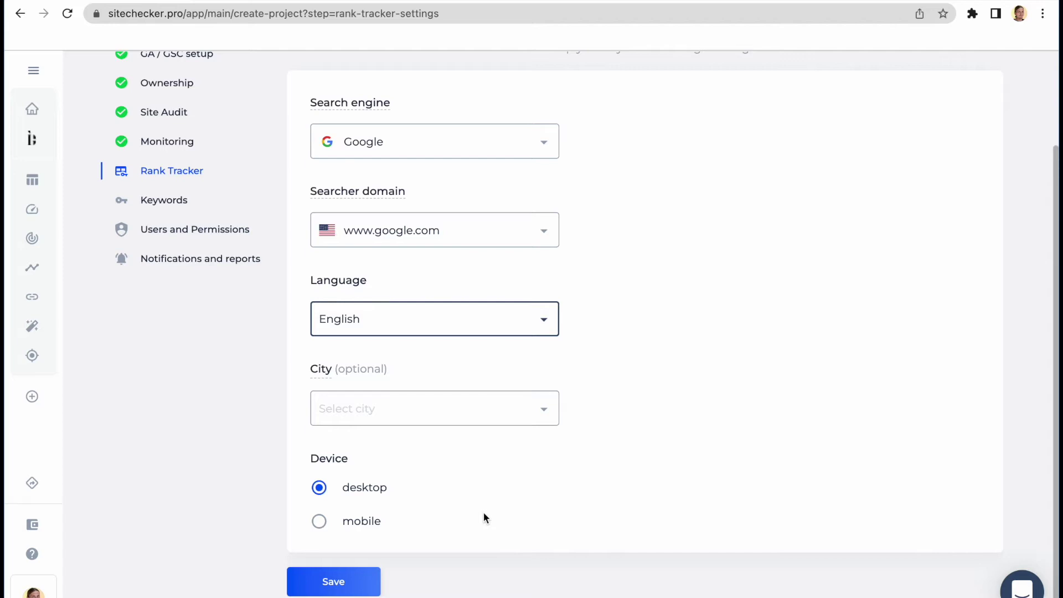
pyautogui.scroll(2, 484, 513)
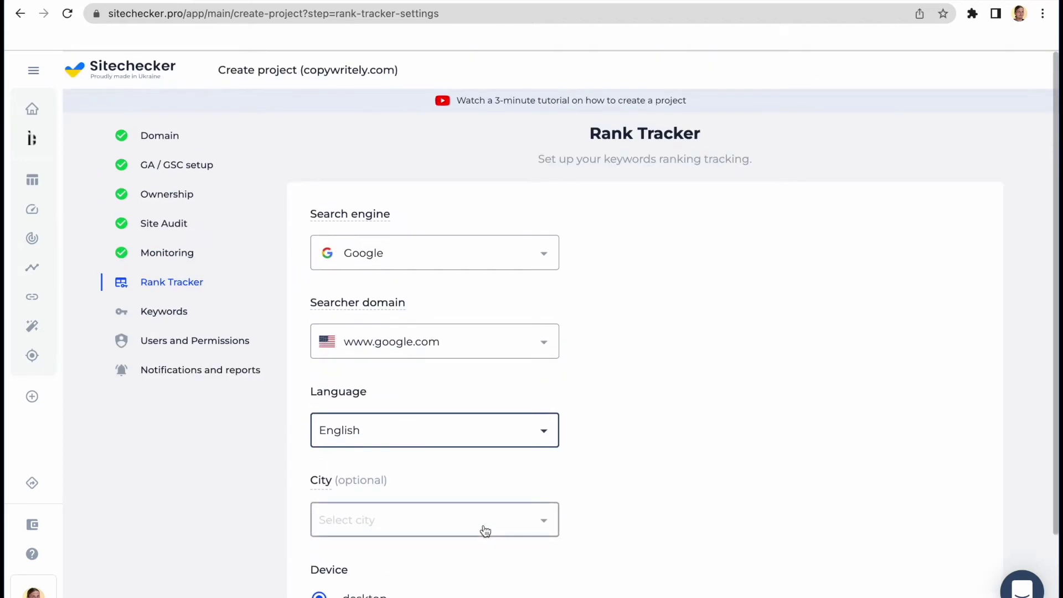
pyautogui.click(163, 312)
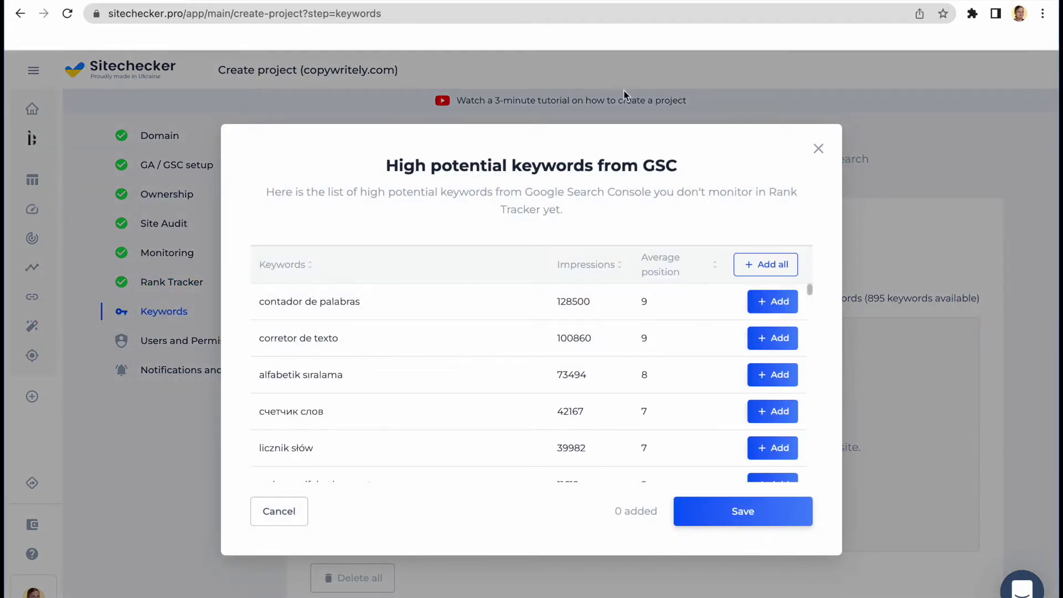
# Step: Dismiss the suggestions, add the keyword 'example', and look through the import and research options
pyautogui.click(819, 148)
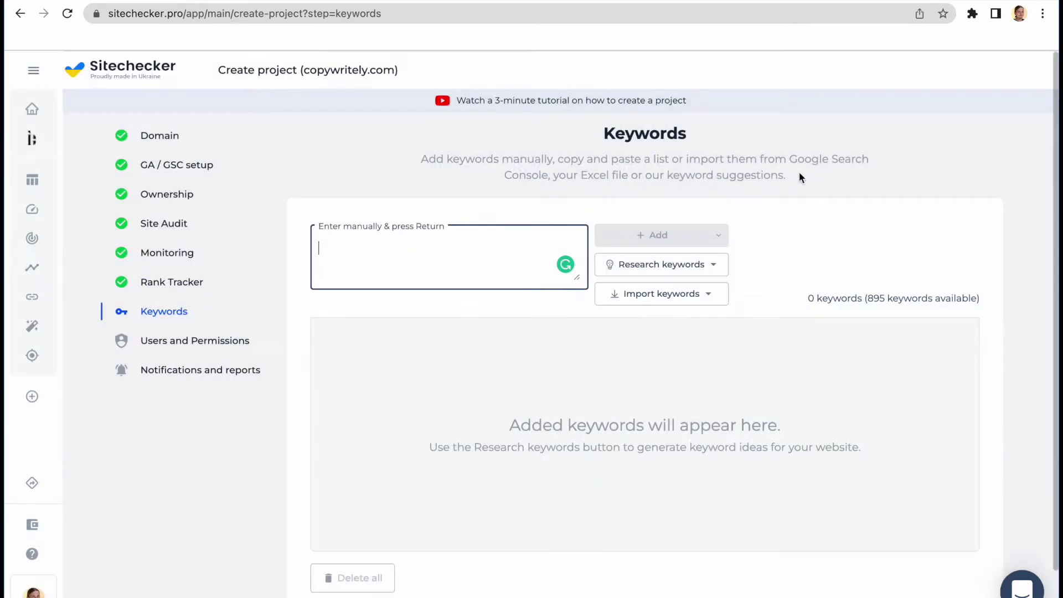
pyautogui.write('example')
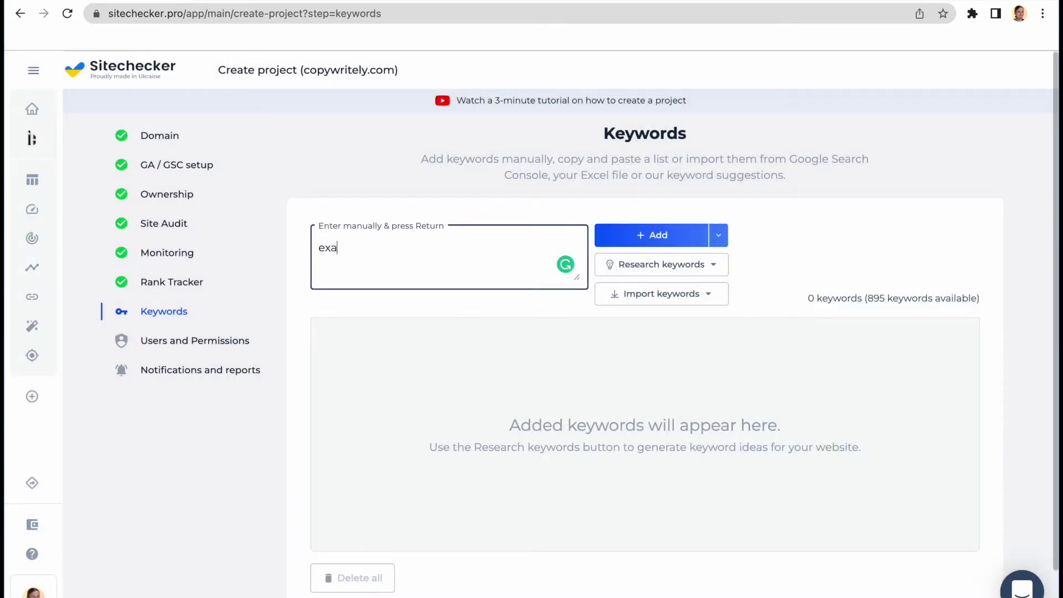
pyautogui.click(660, 234)
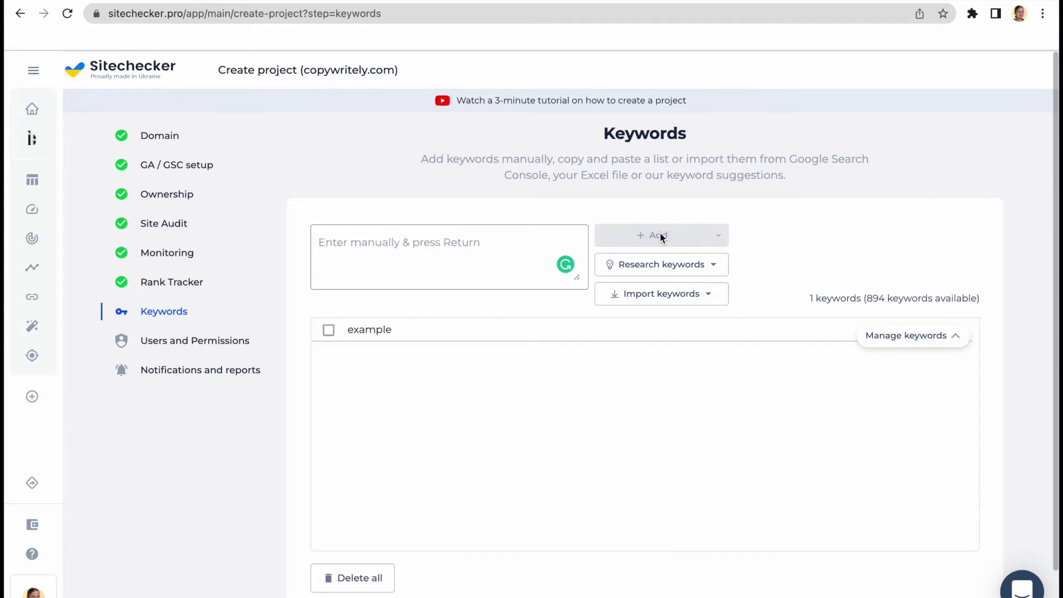
pyautogui.click(676, 293)
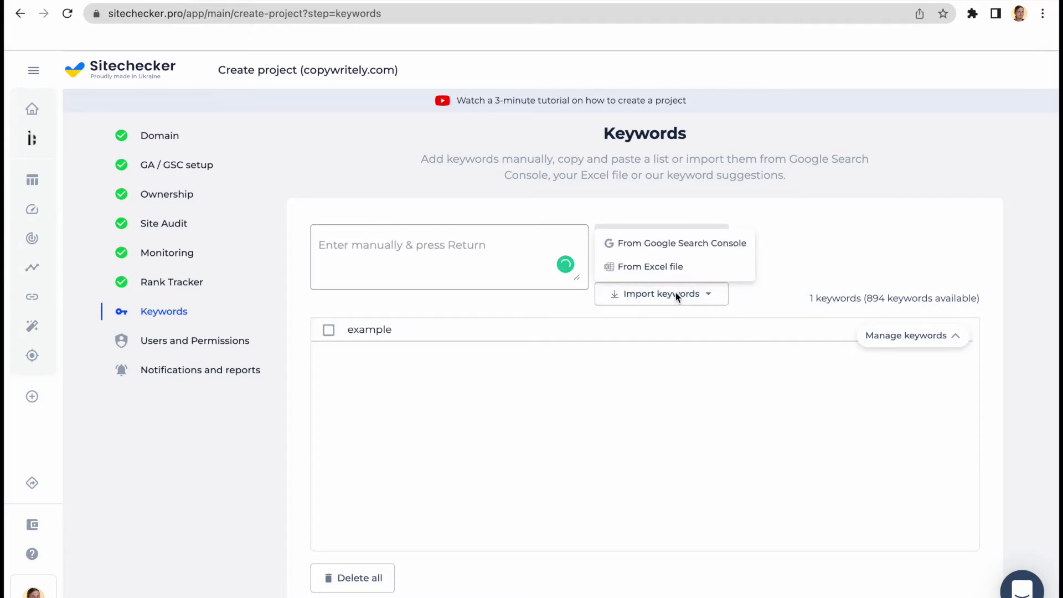
pyautogui.click(754, 287)
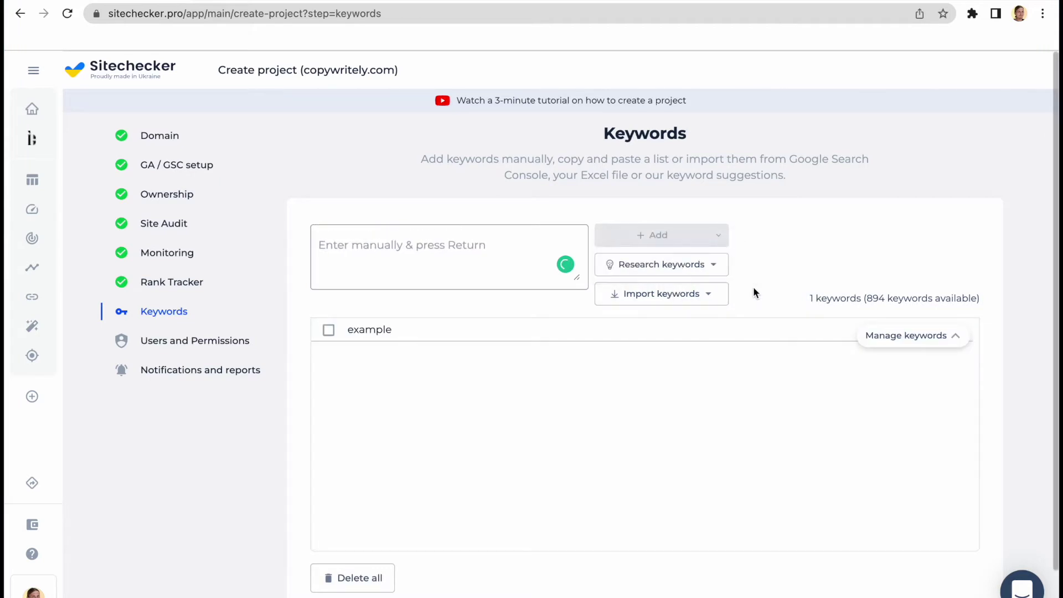
pyautogui.click(714, 268)
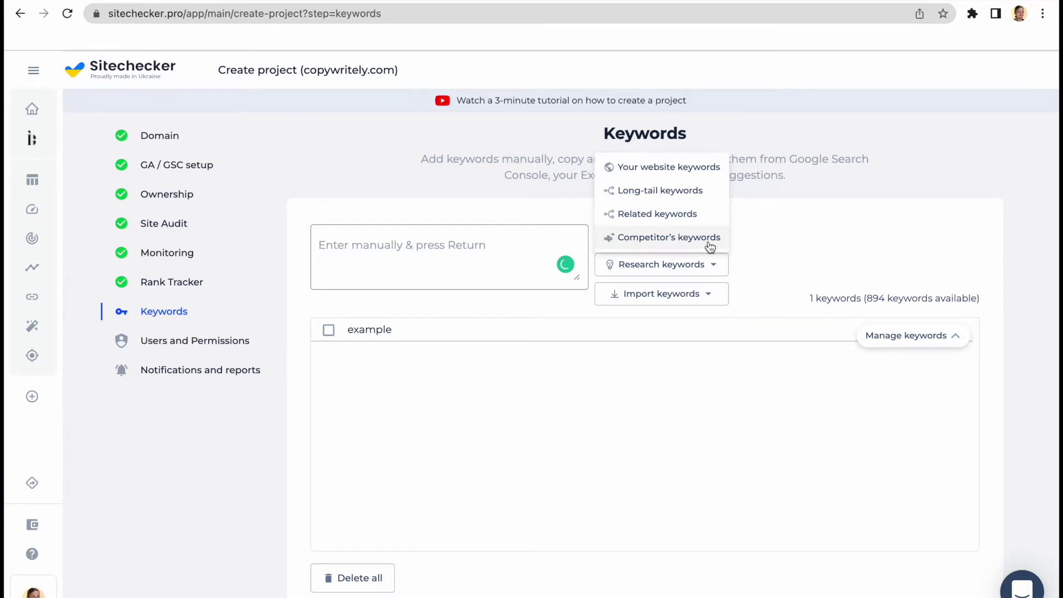
# Step: Try moving 'example' to the General group, cancel, and go to Users and permissions
pyautogui.click(336, 333)
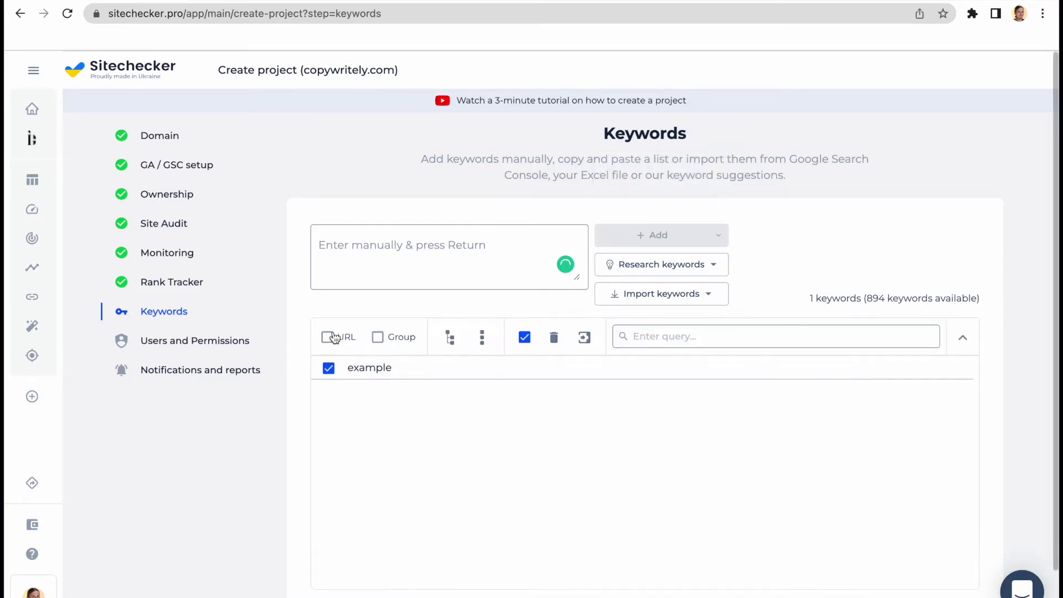
pyautogui.click(583, 339)
pyautogui.click(585, 338)
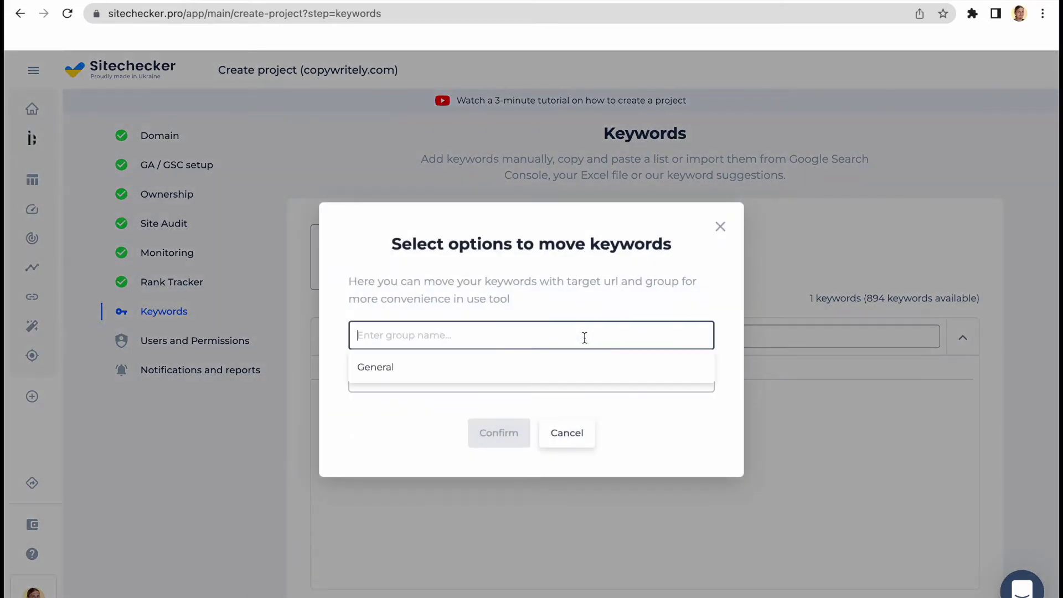
pyautogui.click(577, 367)
pyautogui.click(577, 371)
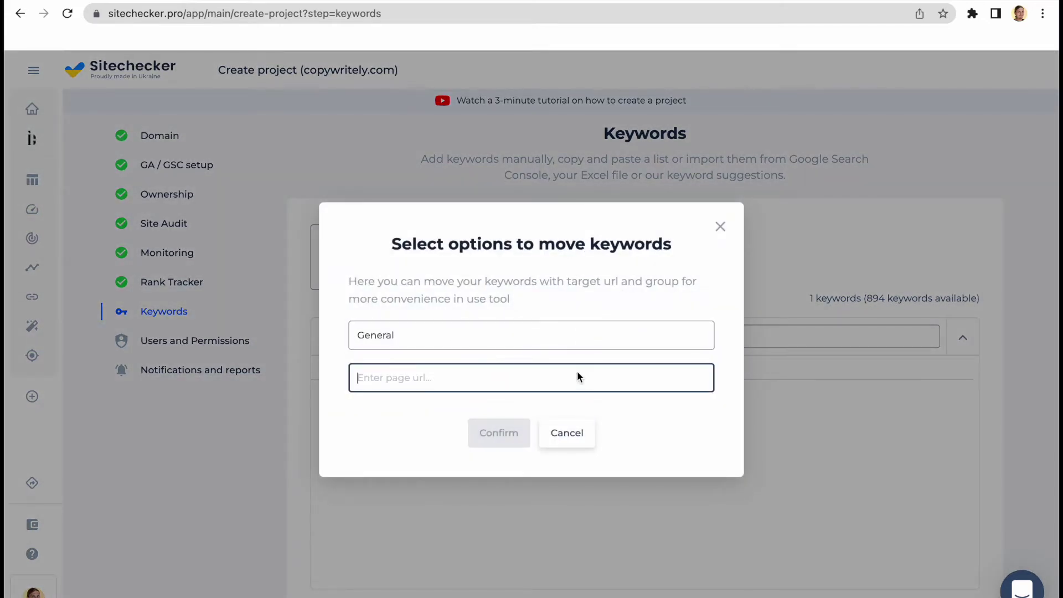
pyautogui.click(572, 436)
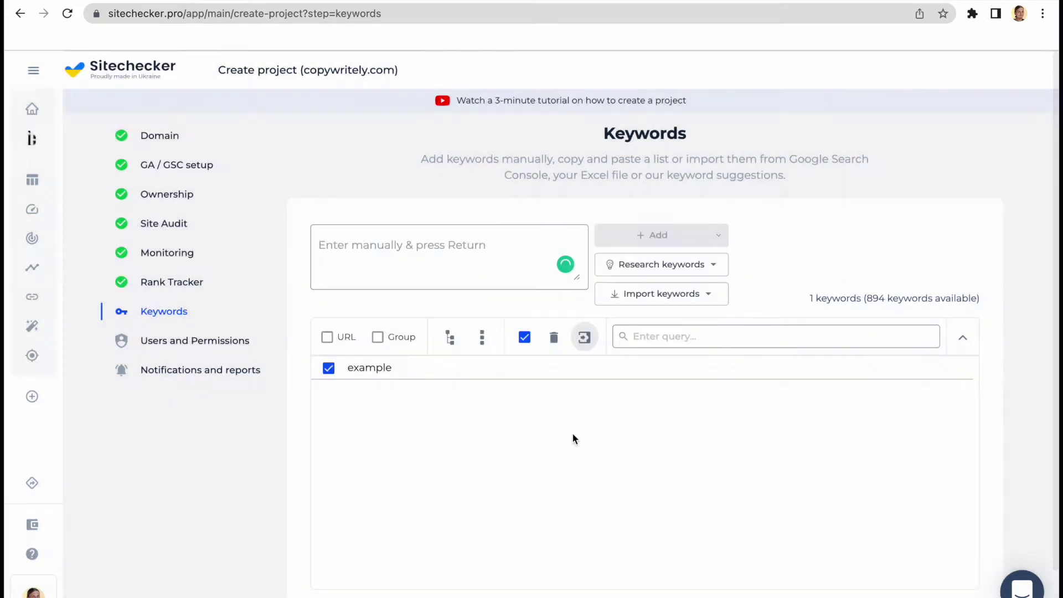
pyautogui.click(233, 345)
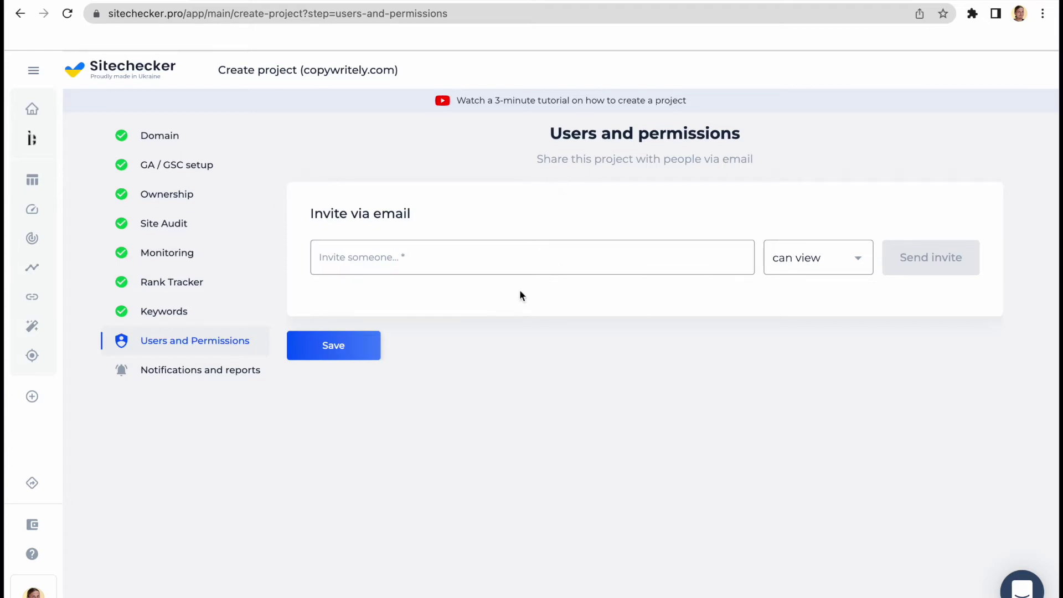
pyautogui.click(812, 258)
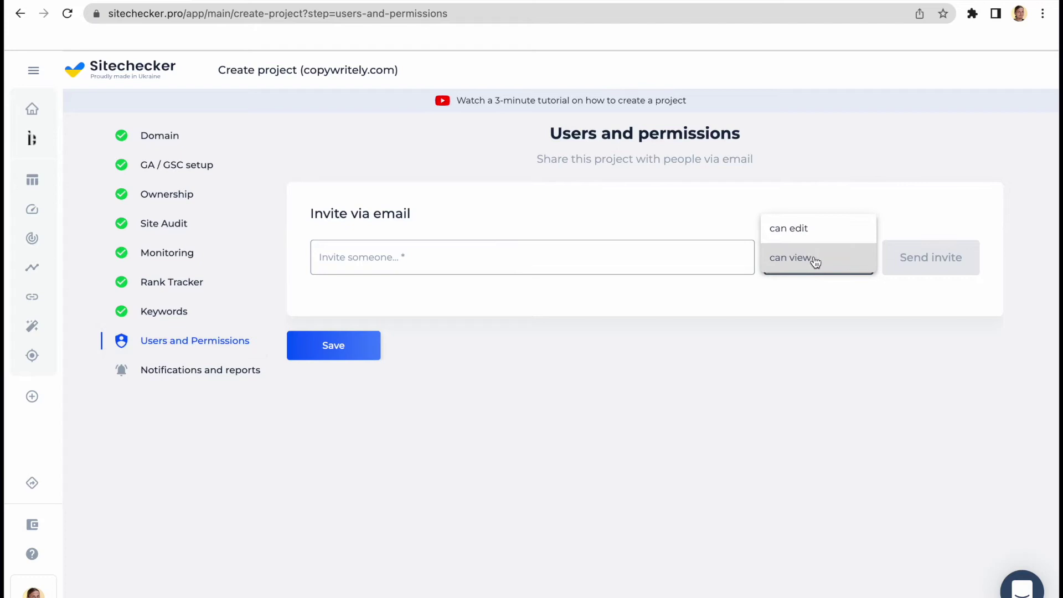
pyautogui.click(836, 194)
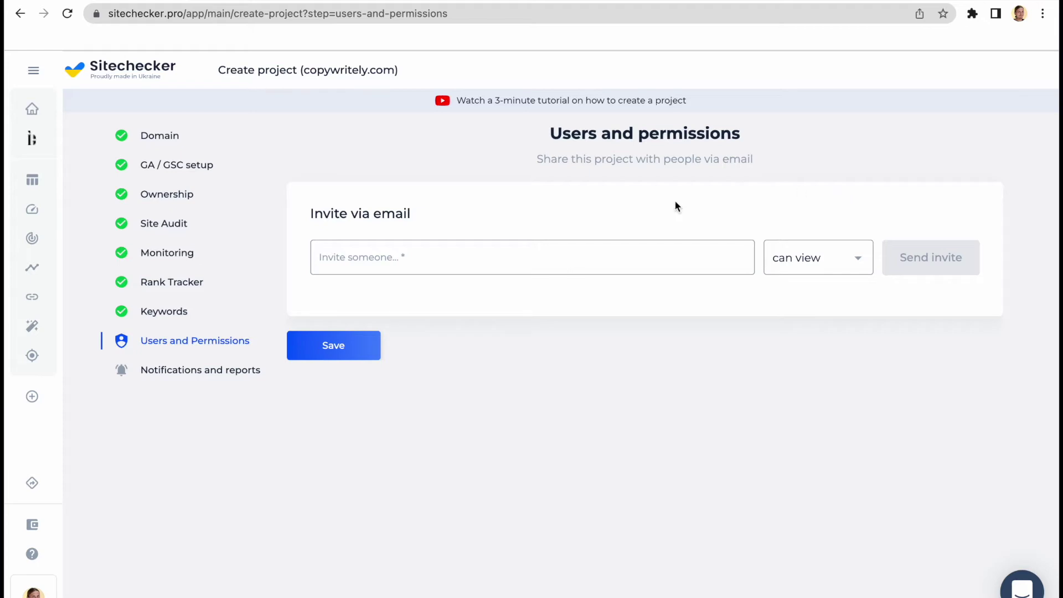
# Step: Save permissions, leave all email alerts and reports checked, and finish the project
pyautogui.click(377, 346)
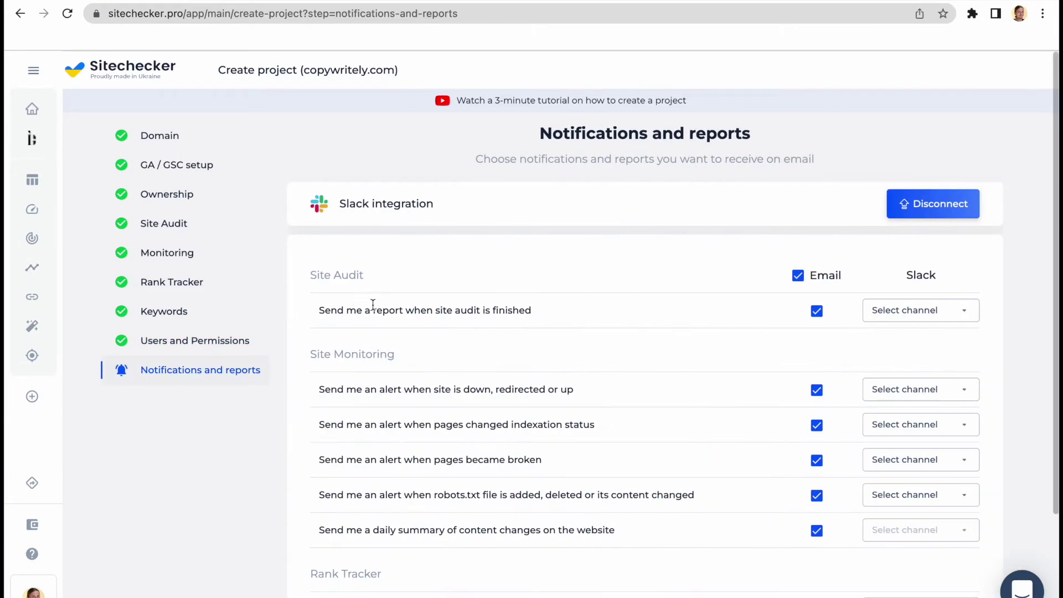
pyautogui.scroll(-3, 492, 496)
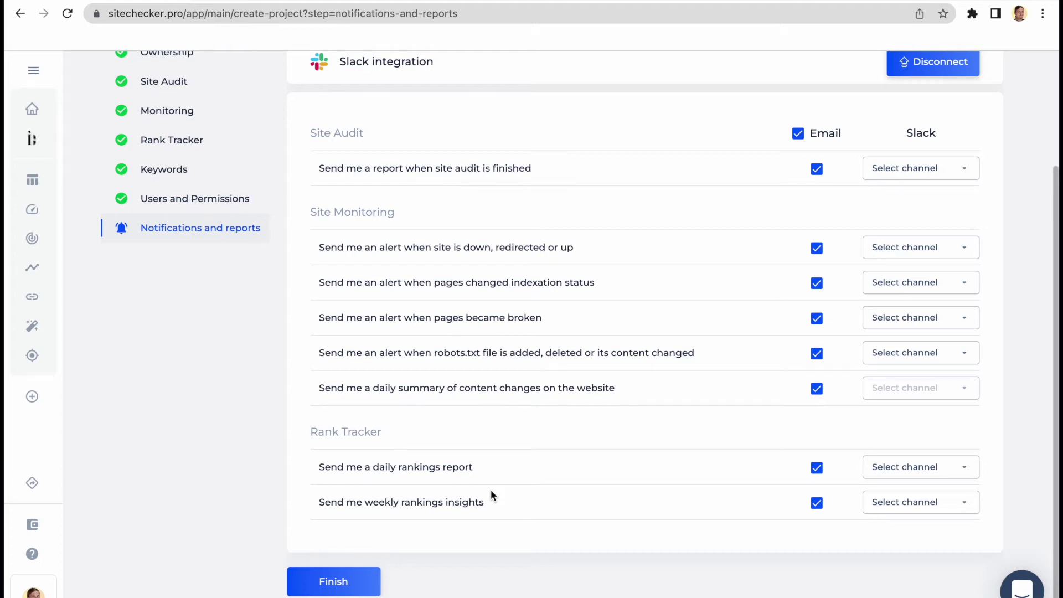
pyautogui.scroll(3, 491, 489)
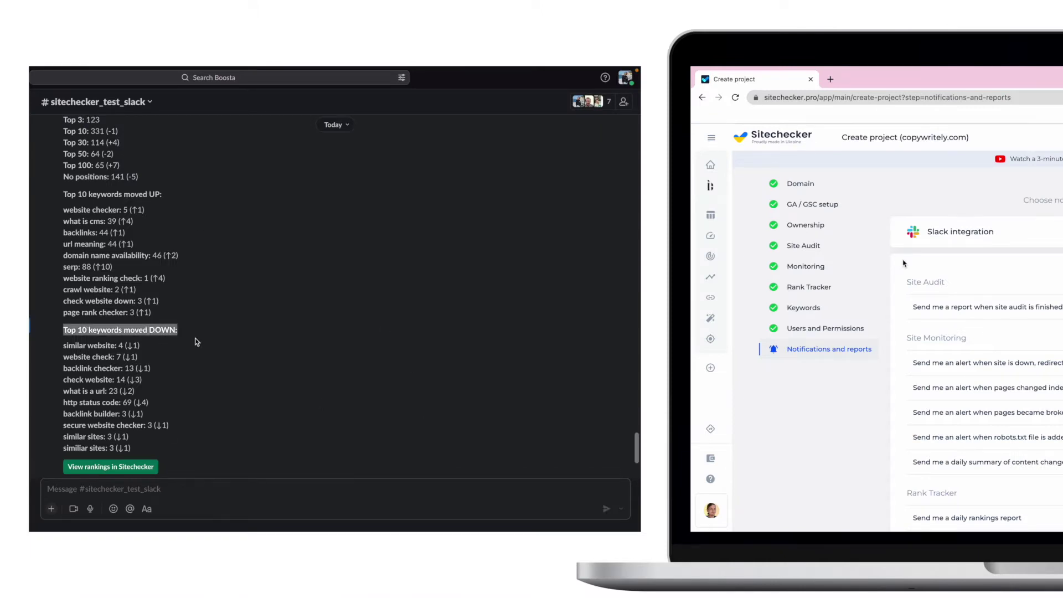
pyautogui.scroll(5, 196, 338)
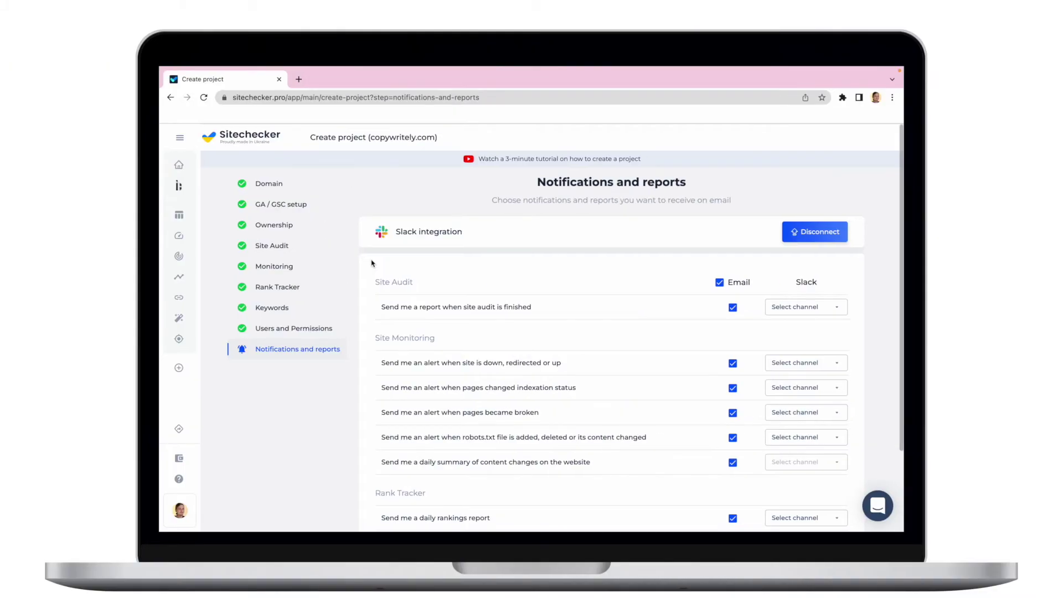
pyautogui.scroll(-2, 372, 263)
pyautogui.click(389, 497)
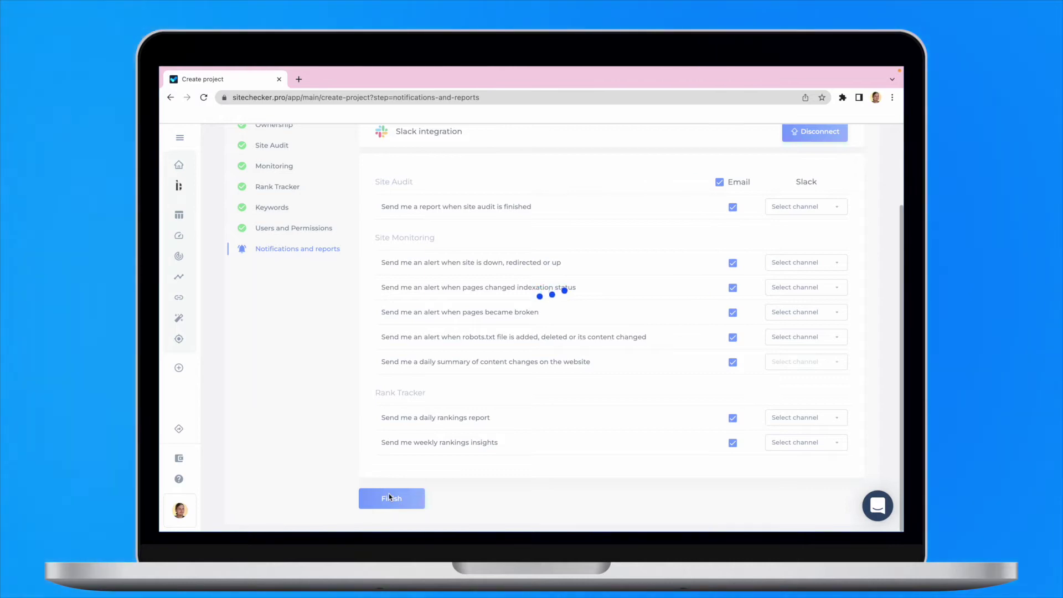
# Step: Scroll the dashboard's traffic, SERP, keyword visibility and indexation charts, then open Site Audit
pyautogui.click(181, 216)
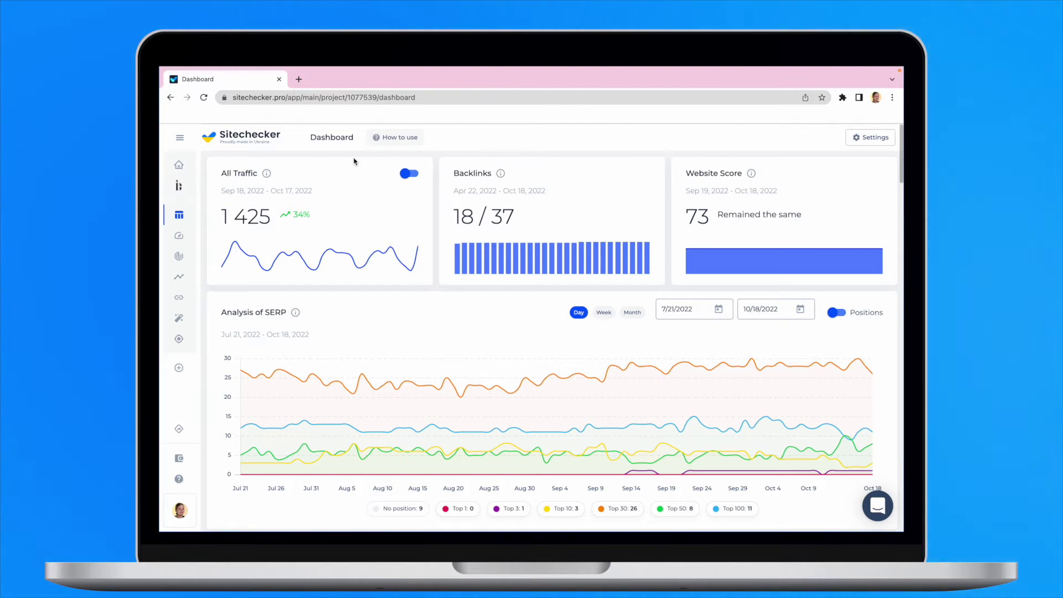
pyautogui.scroll(-6, 354, 161)
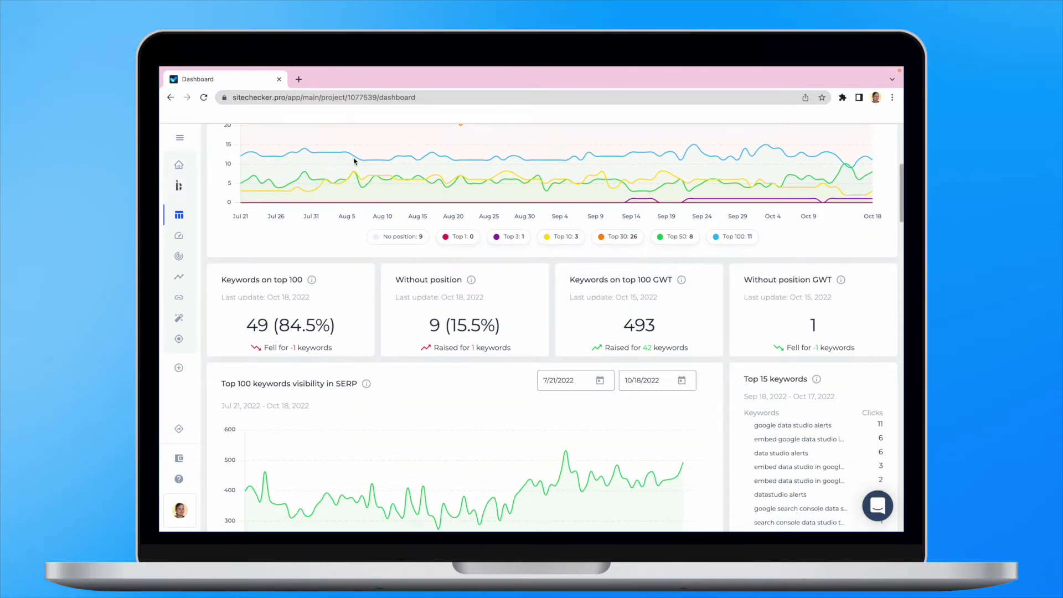
pyautogui.scroll(-2, 356, 243)
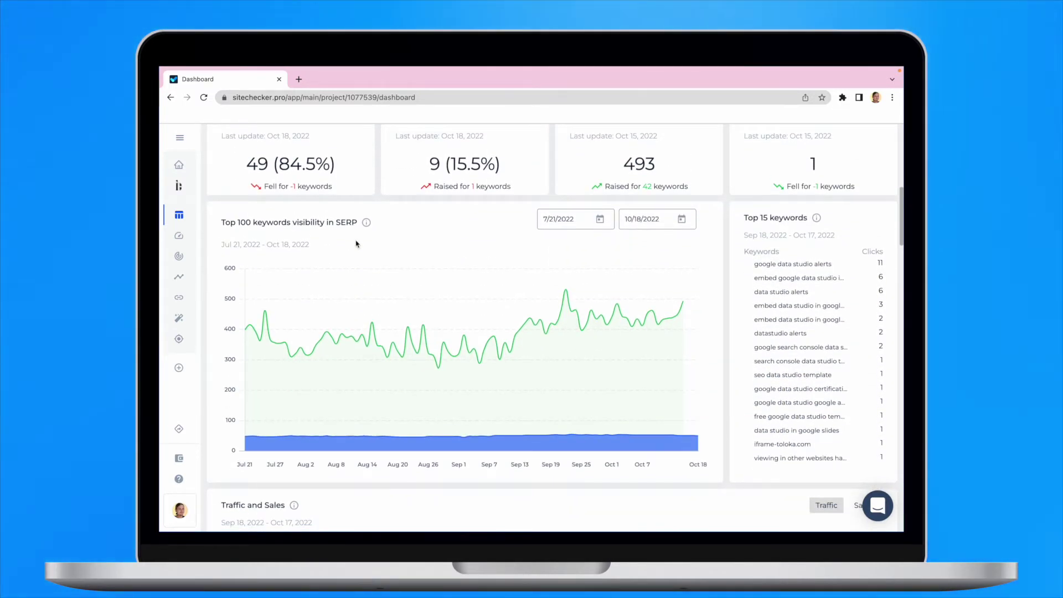
pyautogui.scroll(-4, 356, 244)
pyautogui.scroll(-3, 356, 244)
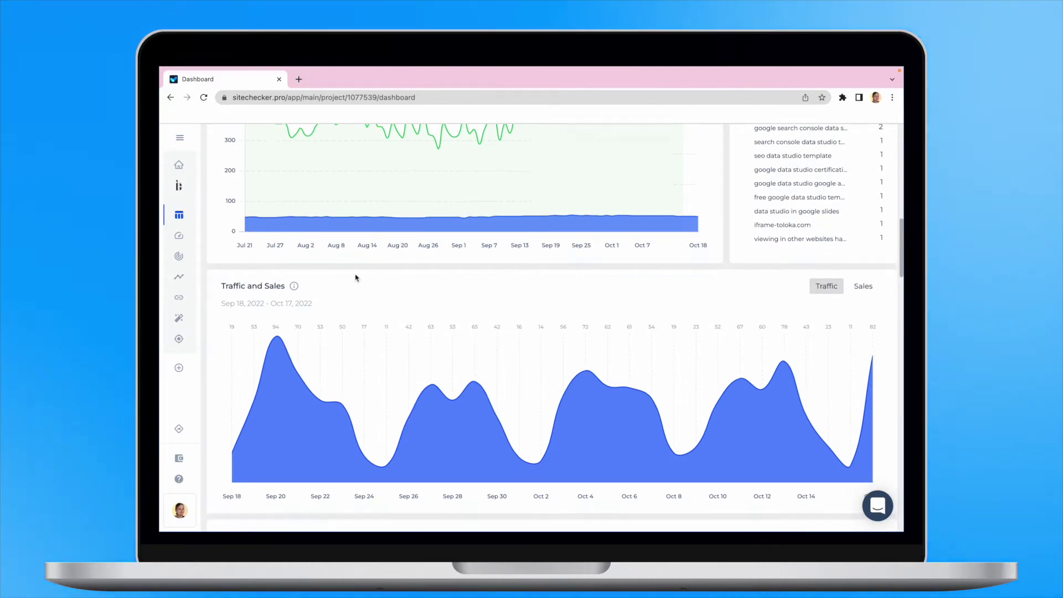
pyautogui.scroll(-2, 356, 278)
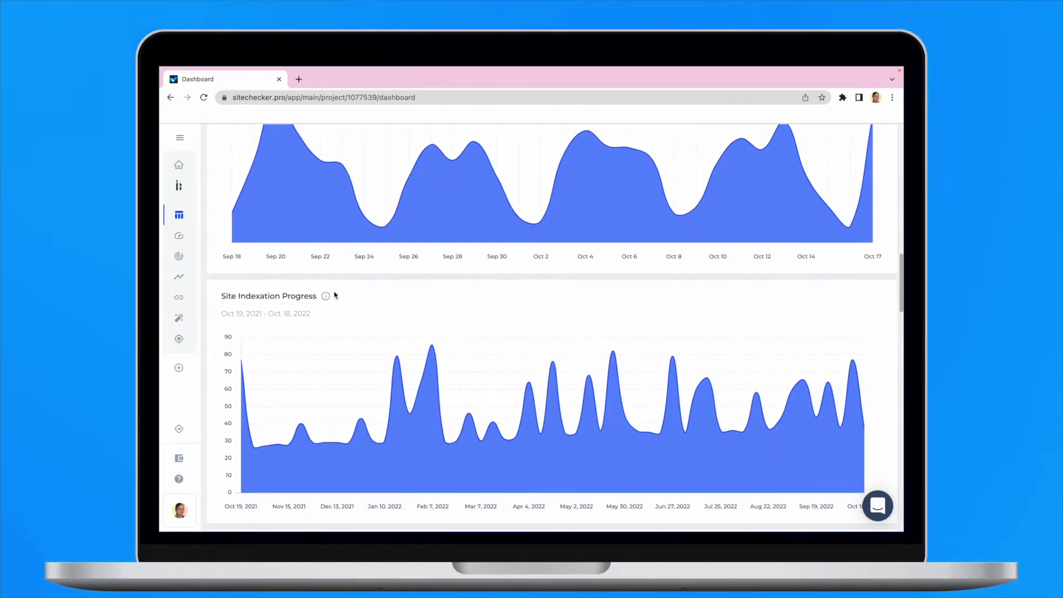
pyautogui.moveTo(326, 297)
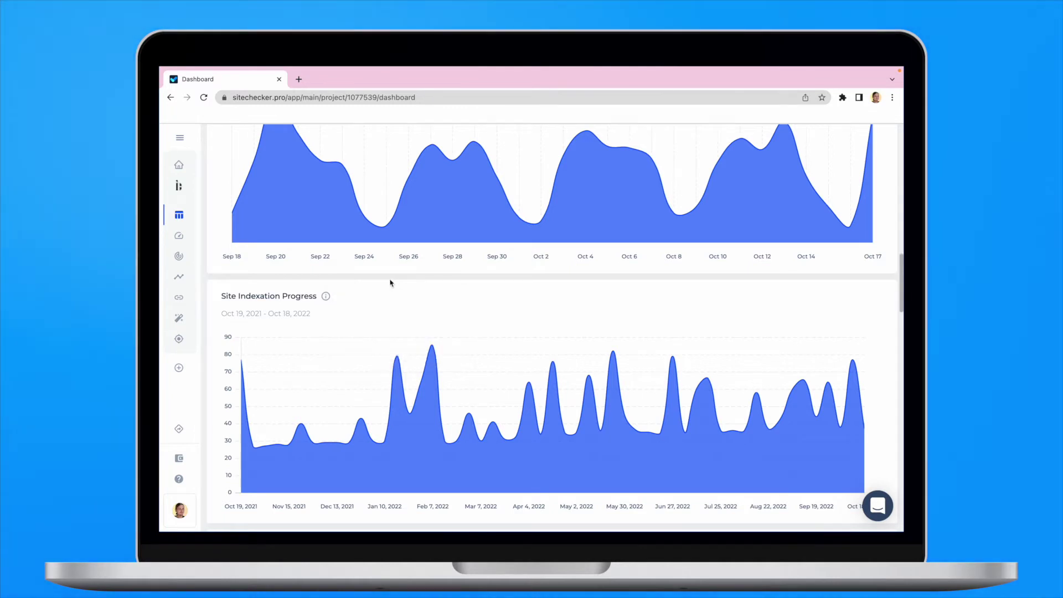
pyautogui.click(178, 236)
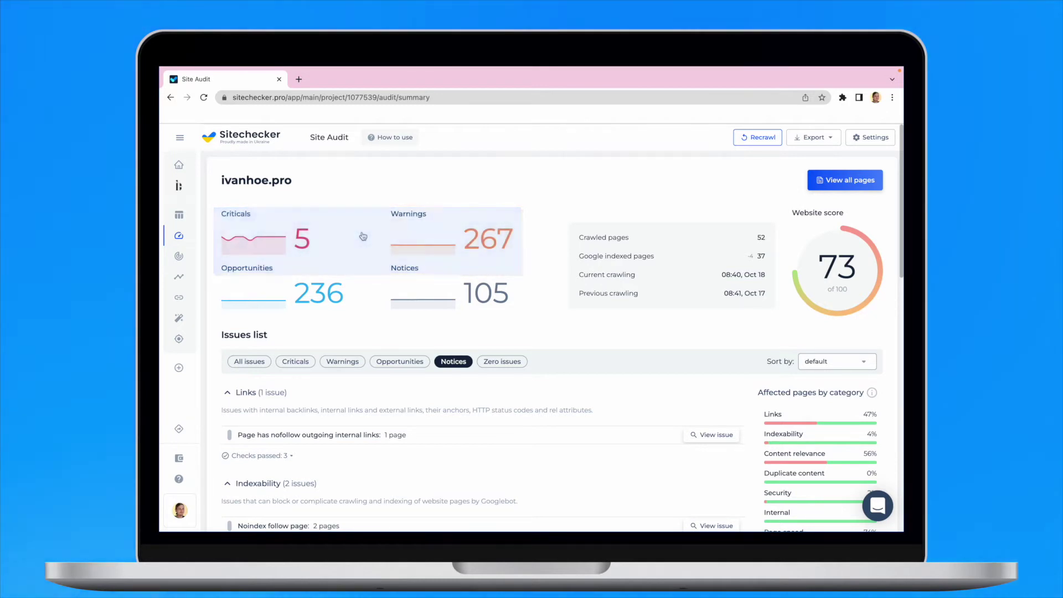
# Step: Filter the ivanhoe.pro issues to Criticals, then Warnings, then Notices, reviewing each list
pyautogui.click(296, 361)
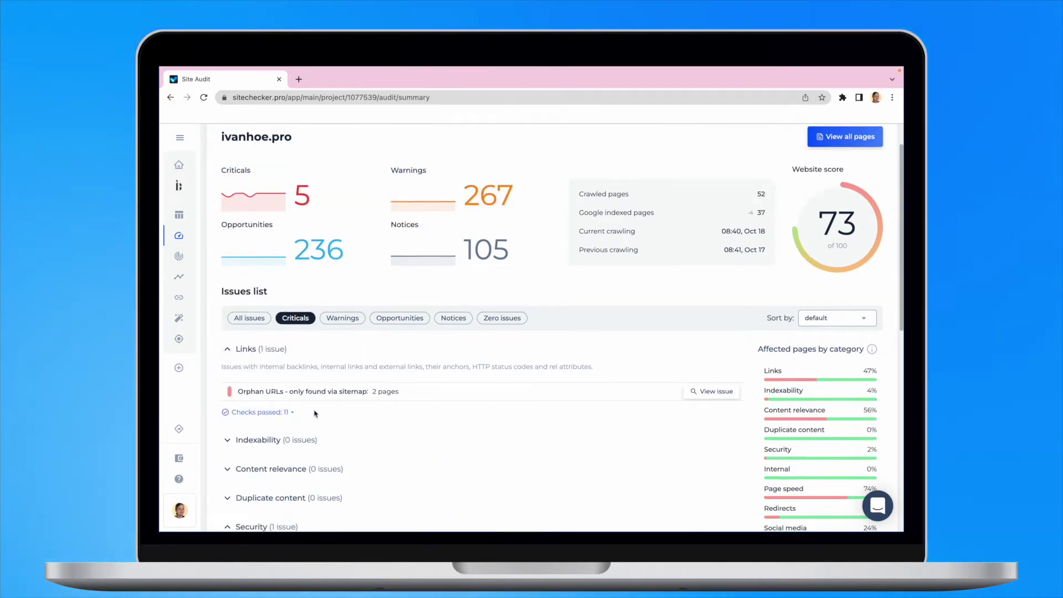
pyautogui.scroll(-2, 315, 412)
pyautogui.scroll(-4, 315, 412)
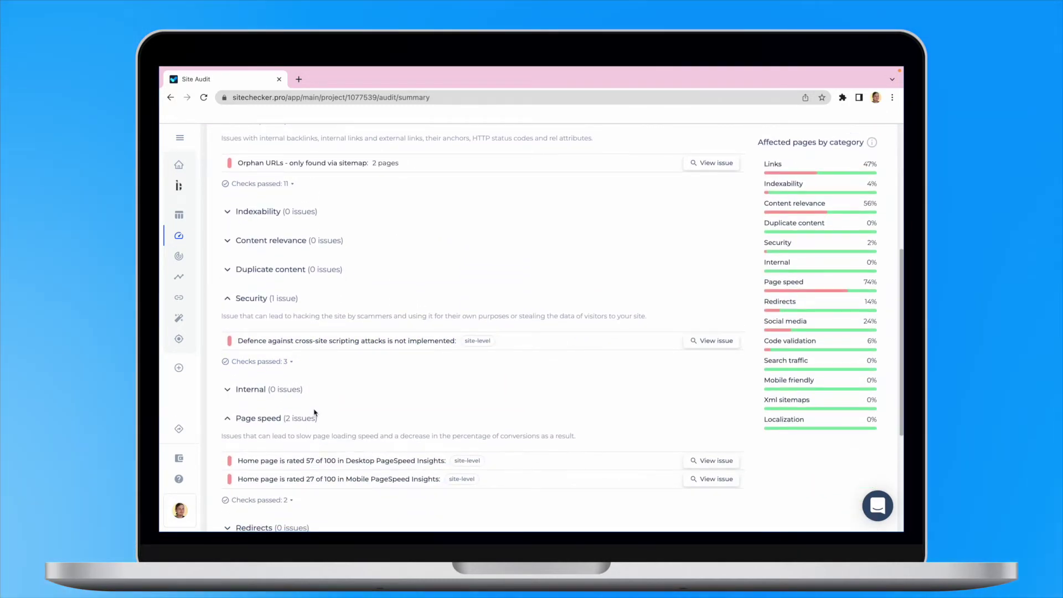
pyautogui.scroll(6, 314, 412)
pyautogui.click(335, 362)
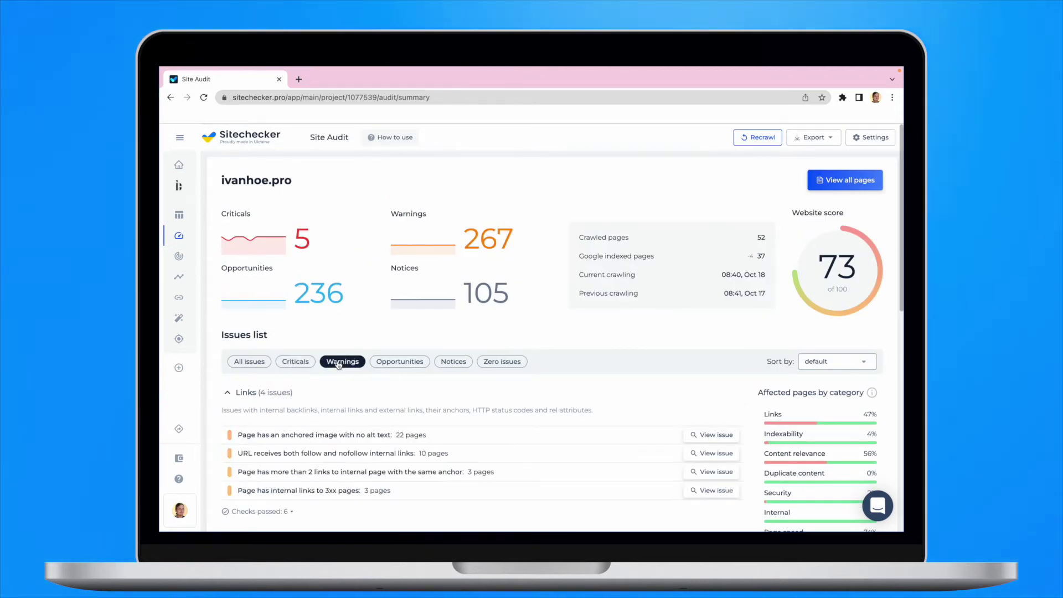
pyautogui.scroll(-2, 335, 387)
pyautogui.scroll(-3, 336, 416)
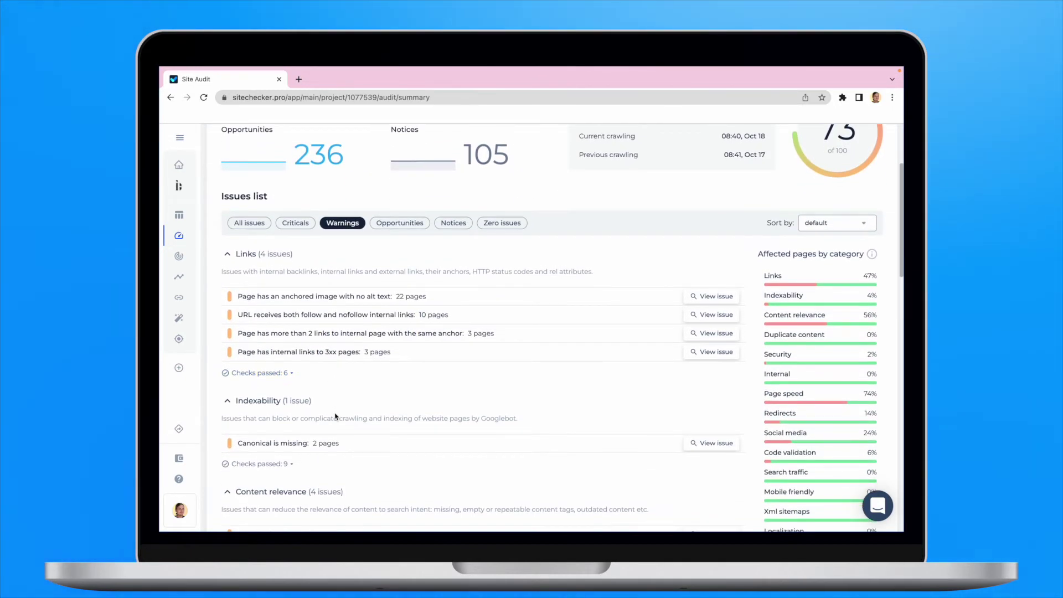
pyautogui.scroll(-2, 336, 417)
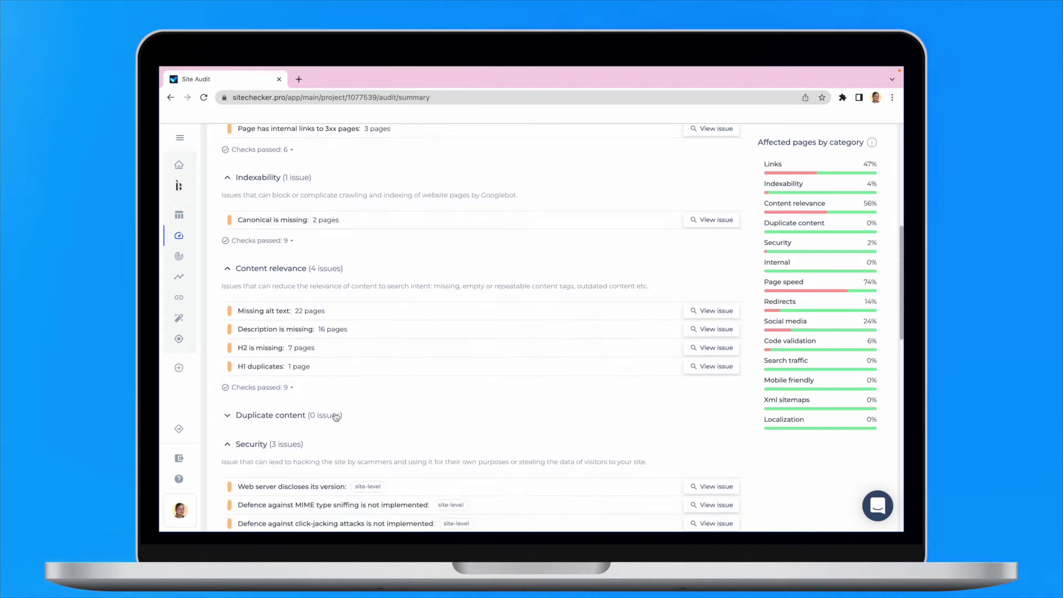
pyautogui.scroll(7, 335, 419)
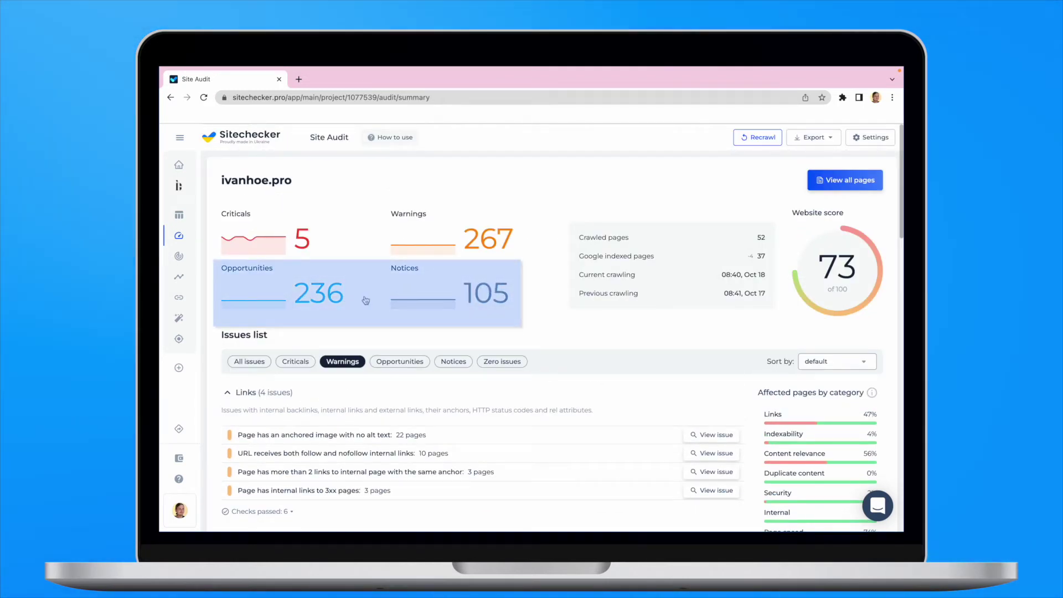
pyautogui.click(446, 365)
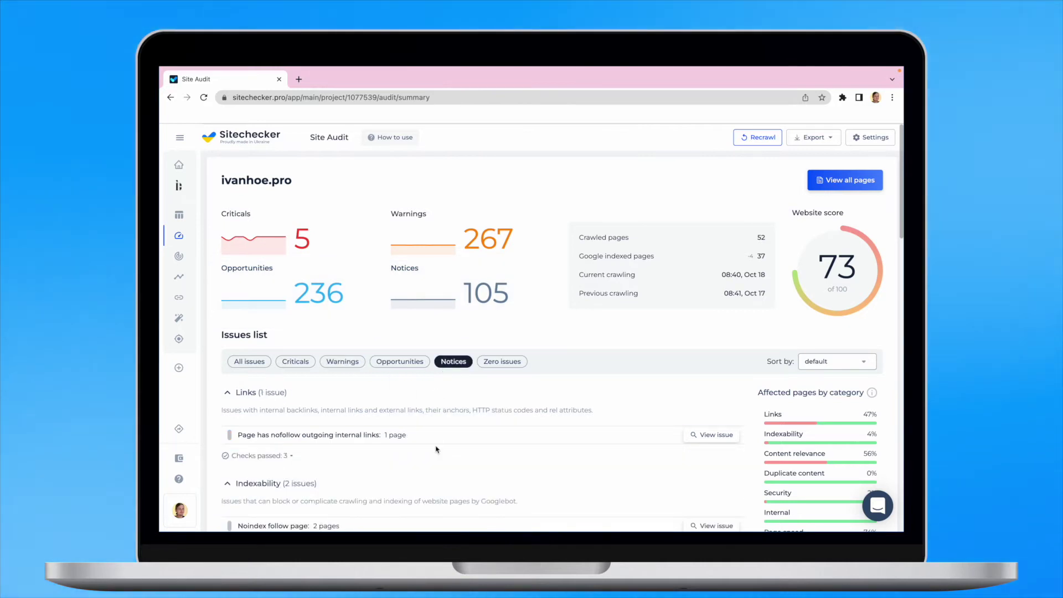
# Step: Review Notices and Opportunities, then open the 'H1 has other tags inside' issue
pyautogui.scroll(-3, 442, 399)
pyautogui.scroll(-2, 437, 450)
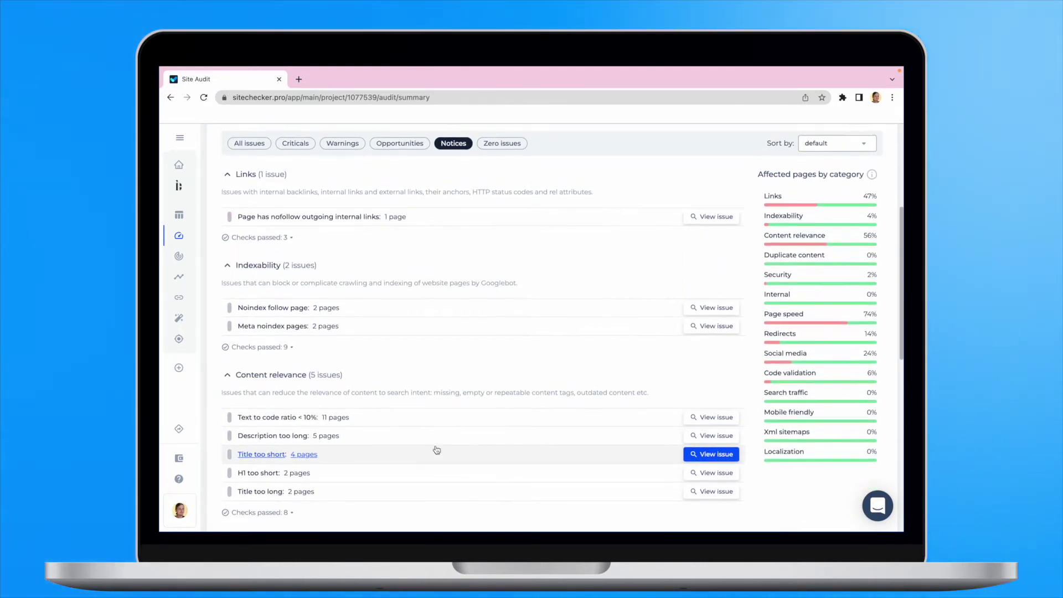
pyautogui.scroll(-2, 437, 449)
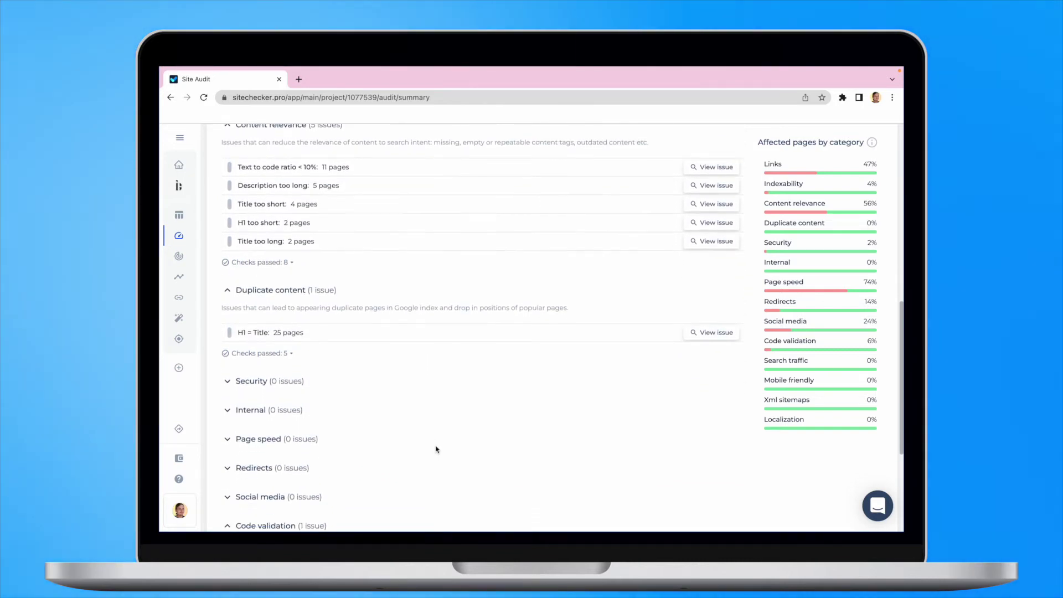
pyautogui.scroll(10, 437, 450)
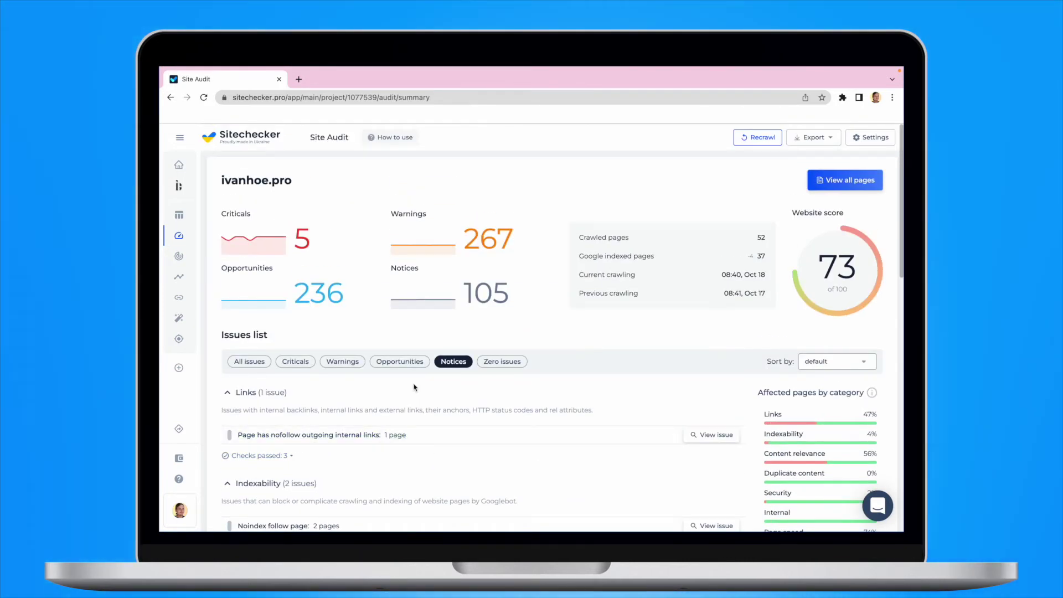
pyautogui.click(414, 363)
pyautogui.scroll(-3, 413, 407)
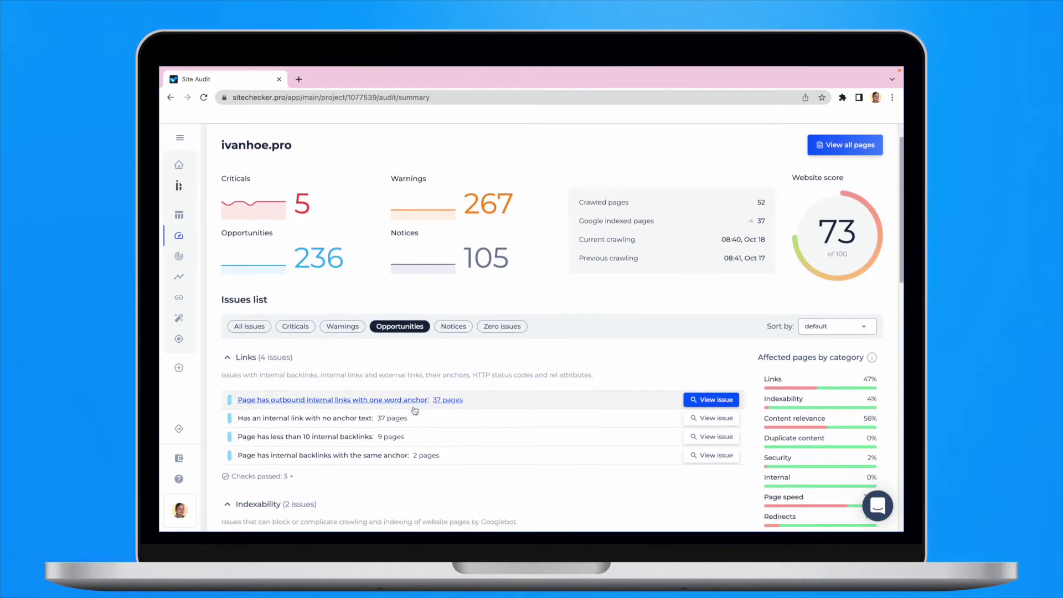
pyautogui.scroll(-3, 415, 411)
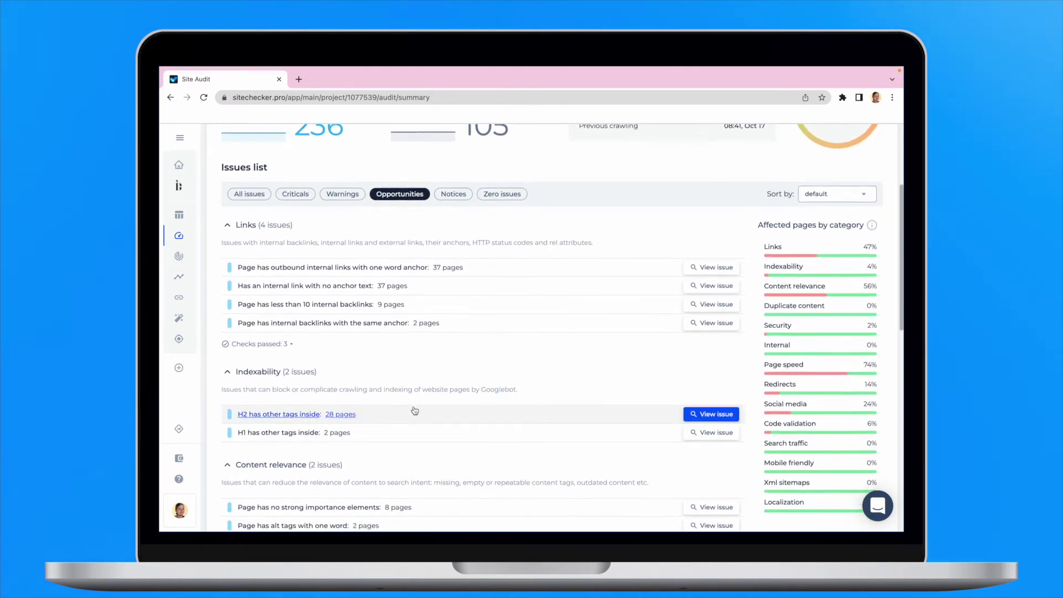
pyautogui.scroll(5, 415, 410)
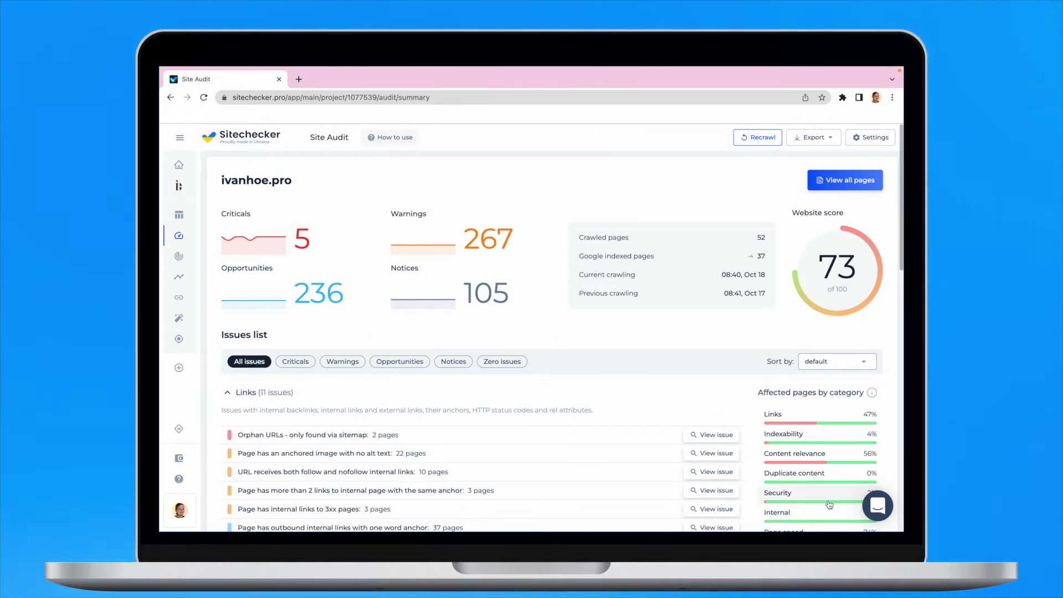
pyautogui.scroll(-3, 817, 424)
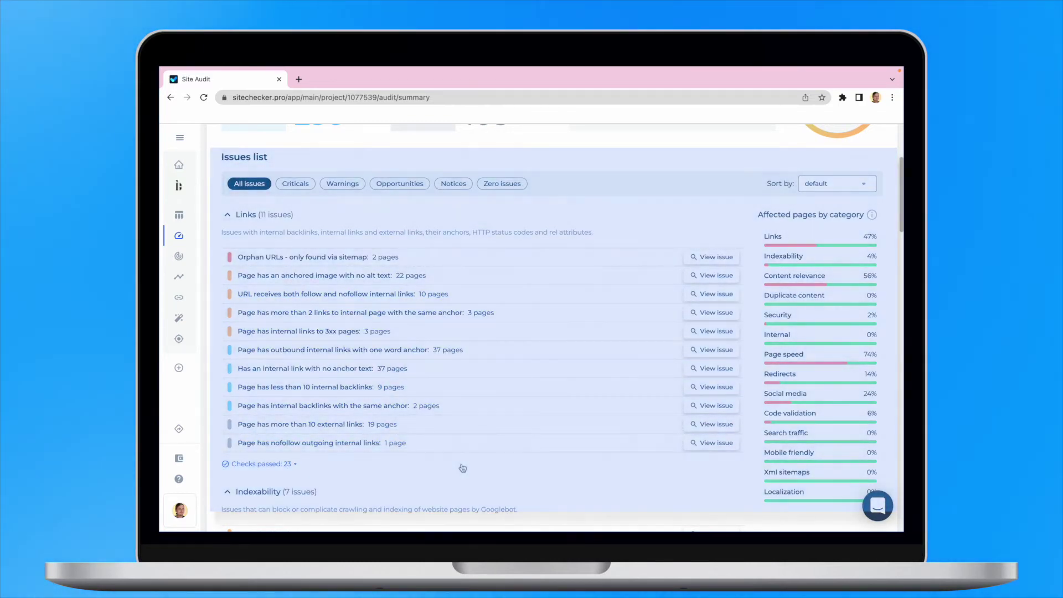
pyautogui.scroll(-4, 454, 393)
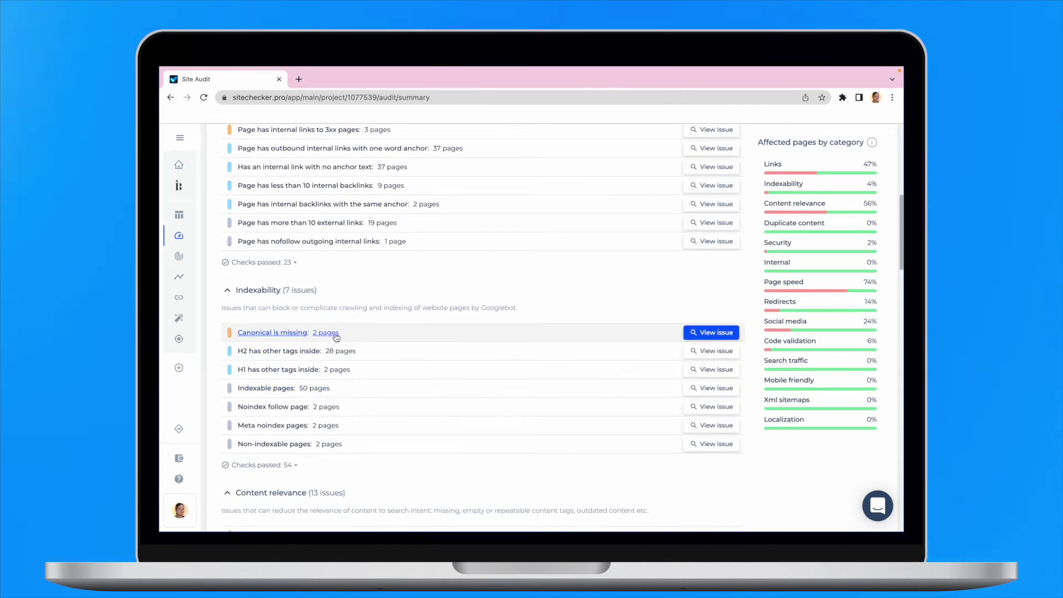
pyautogui.click(370, 375)
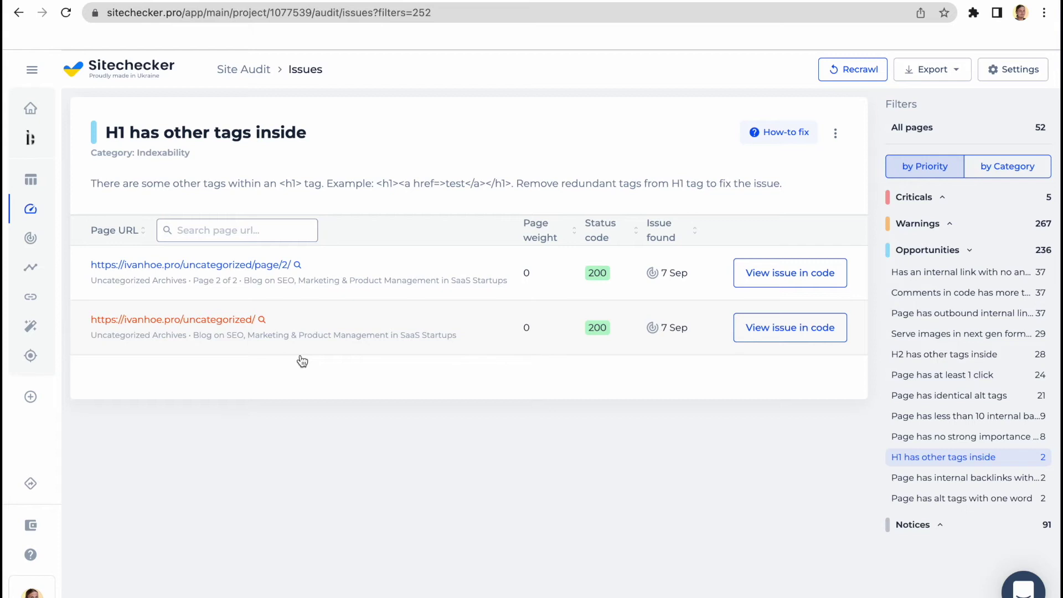
pyautogui.click(749, 279)
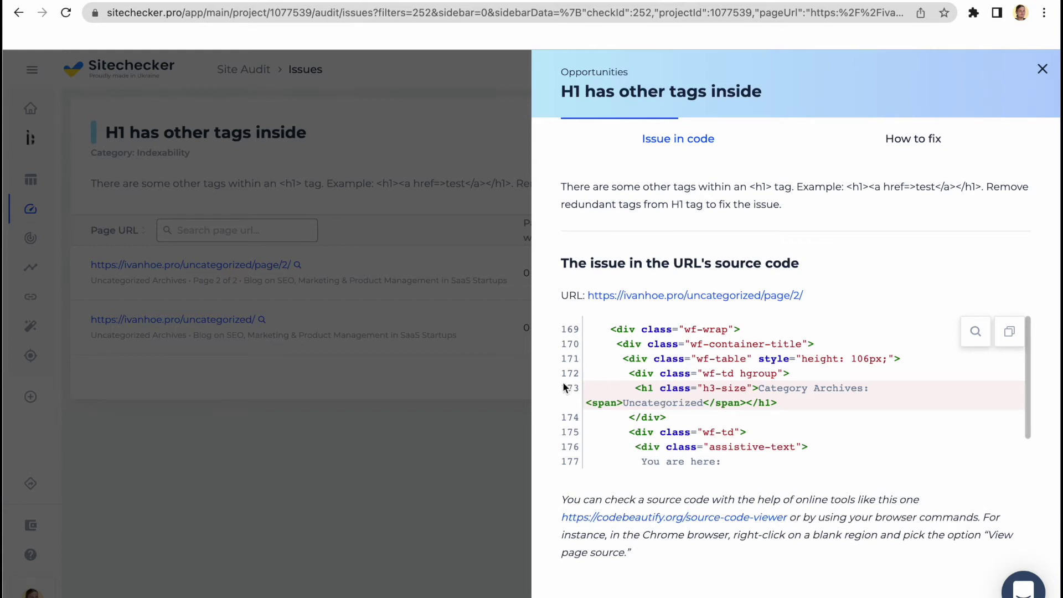
pyautogui.click(485, 396)
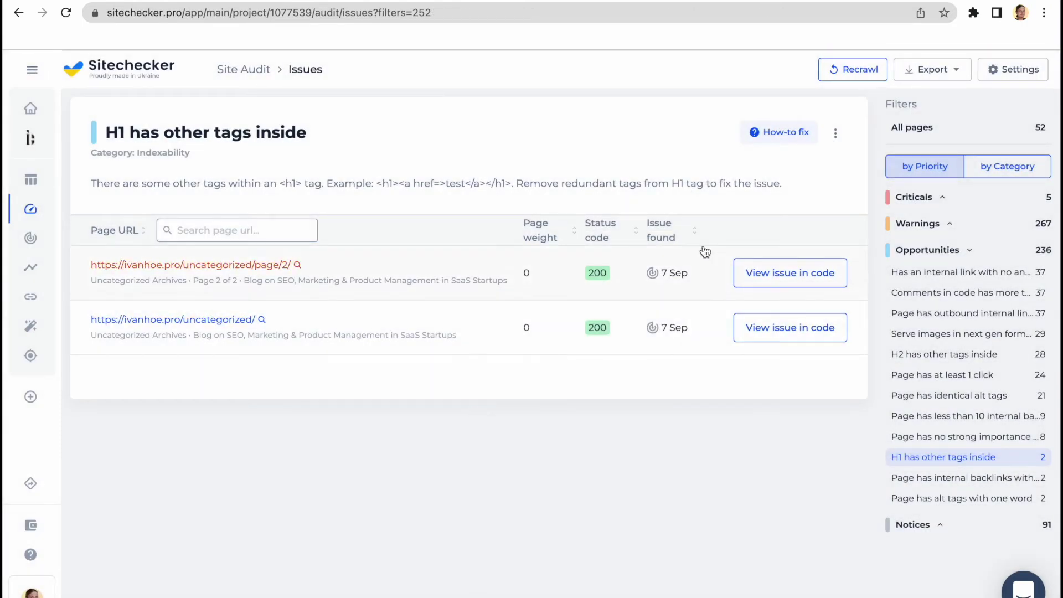
pyautogui.click(763, 134)
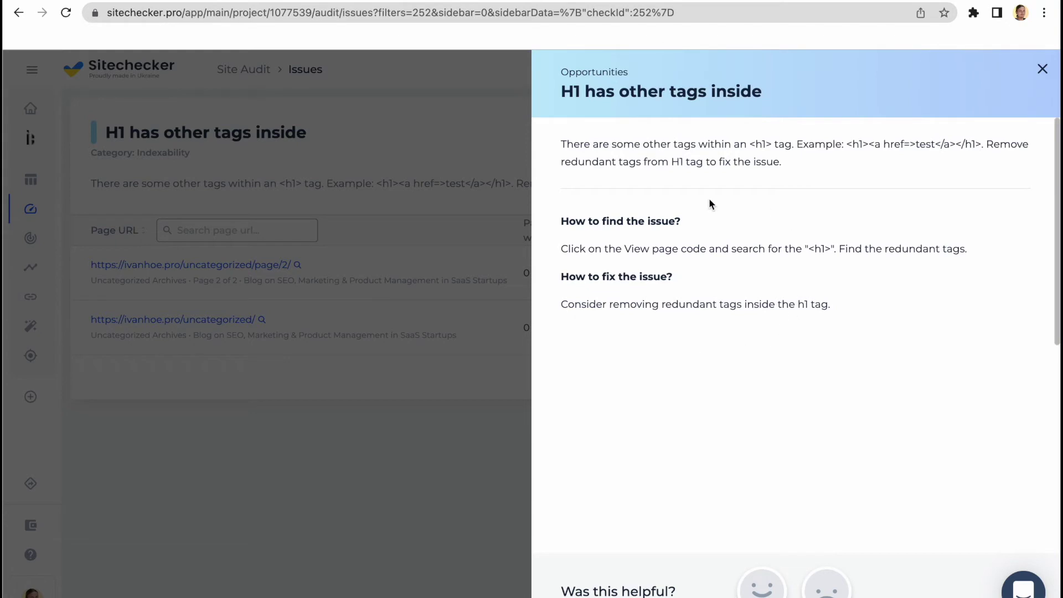
pyautogui.click(464, 431)
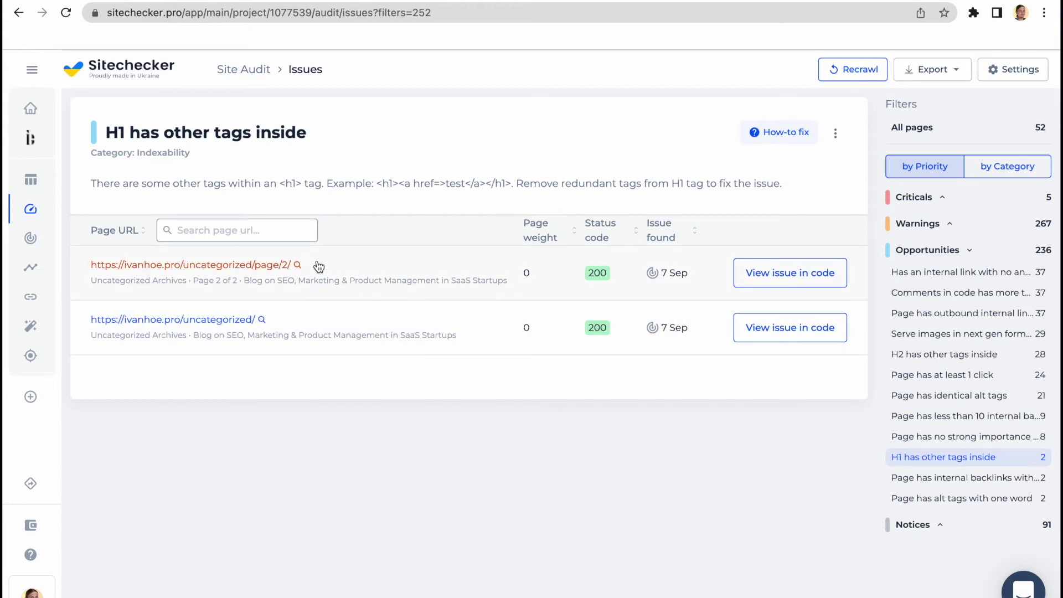
pyautogui.click(281, 265)
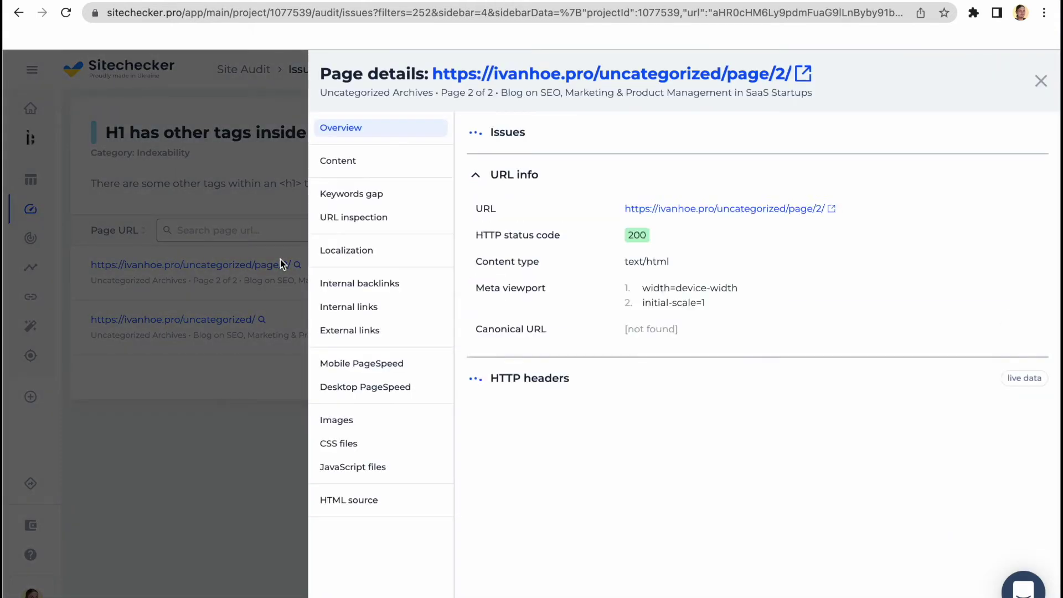
pyautogui.click(210, 379)
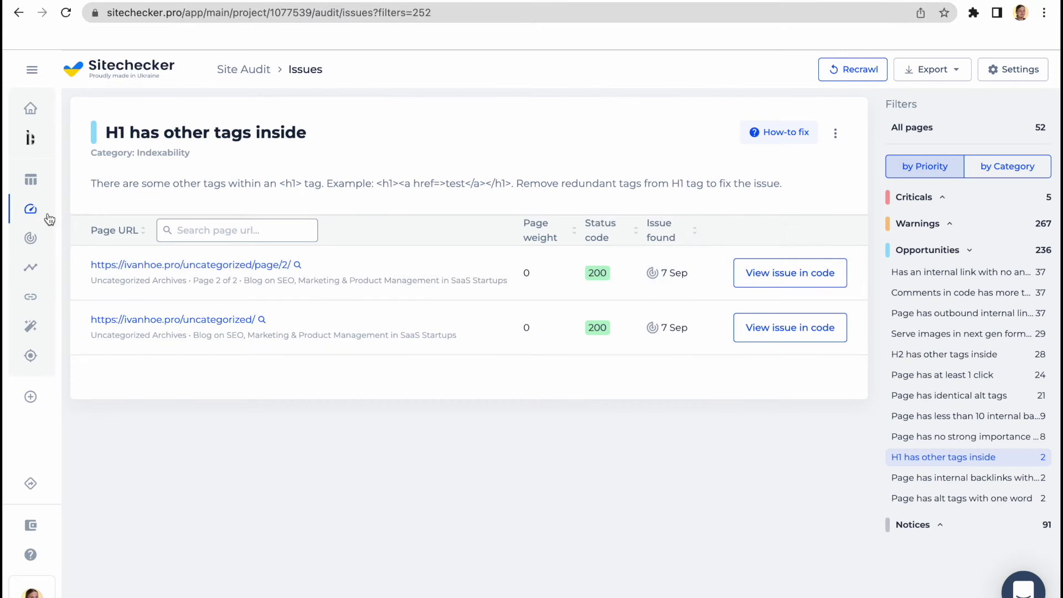
pyautogui.click(32, 210)
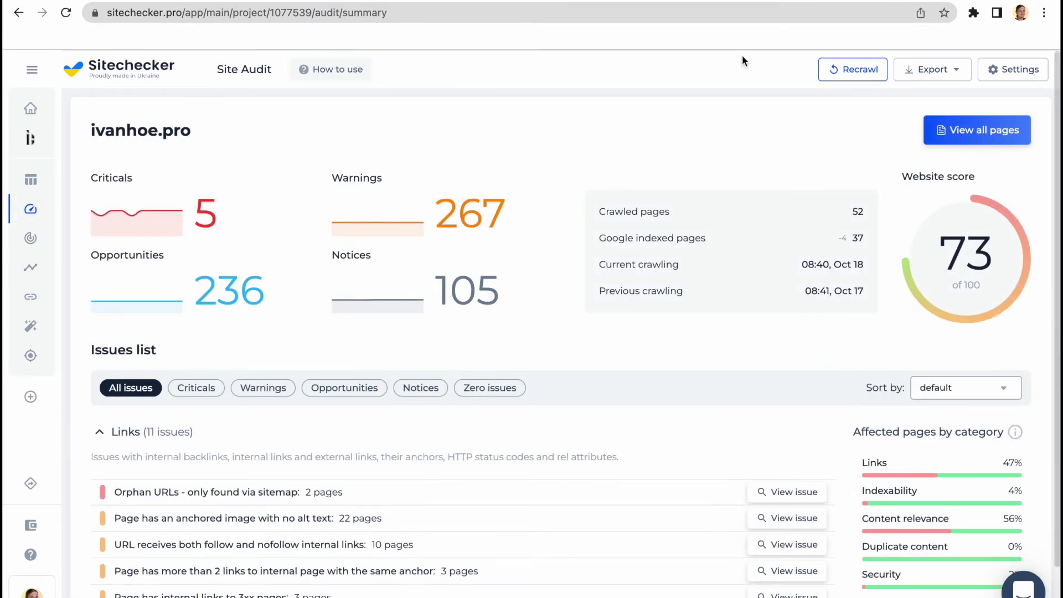
pyautogui.click(962, 136)
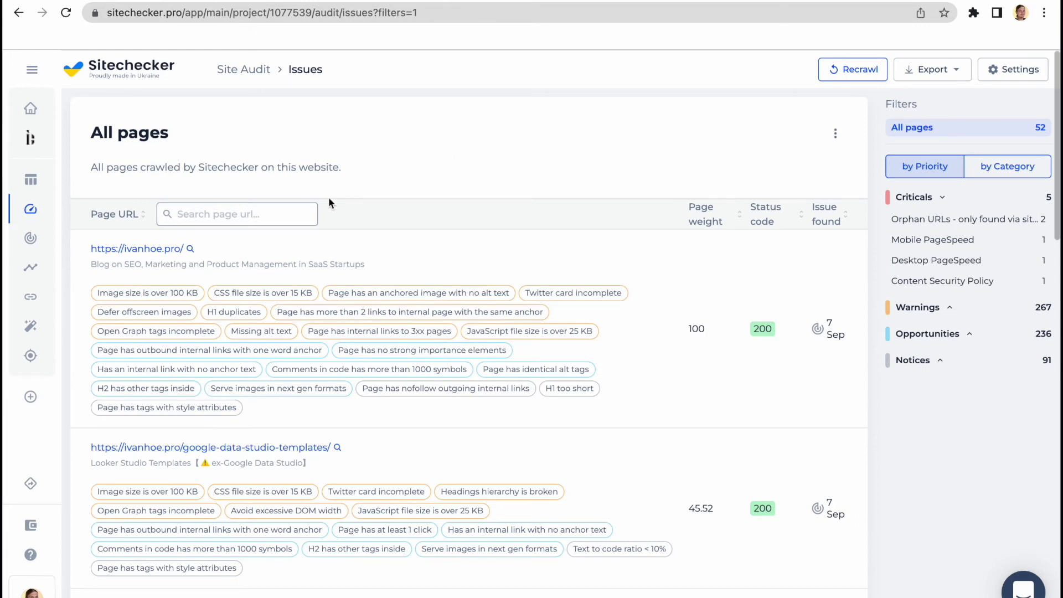
pyautogui.click(171, 253)
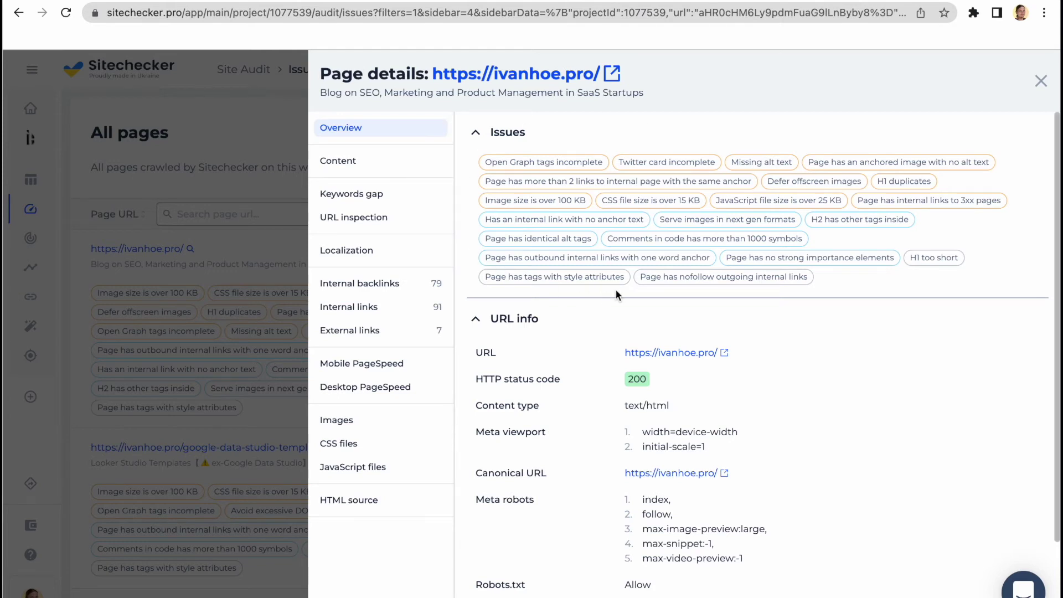
# Step: Review the homepage's Content, Images, Internal links, Internal backlinks and Mobile/Desktop PageSpeed, then close details
pyautogui.scroll(-2, 617, 295)
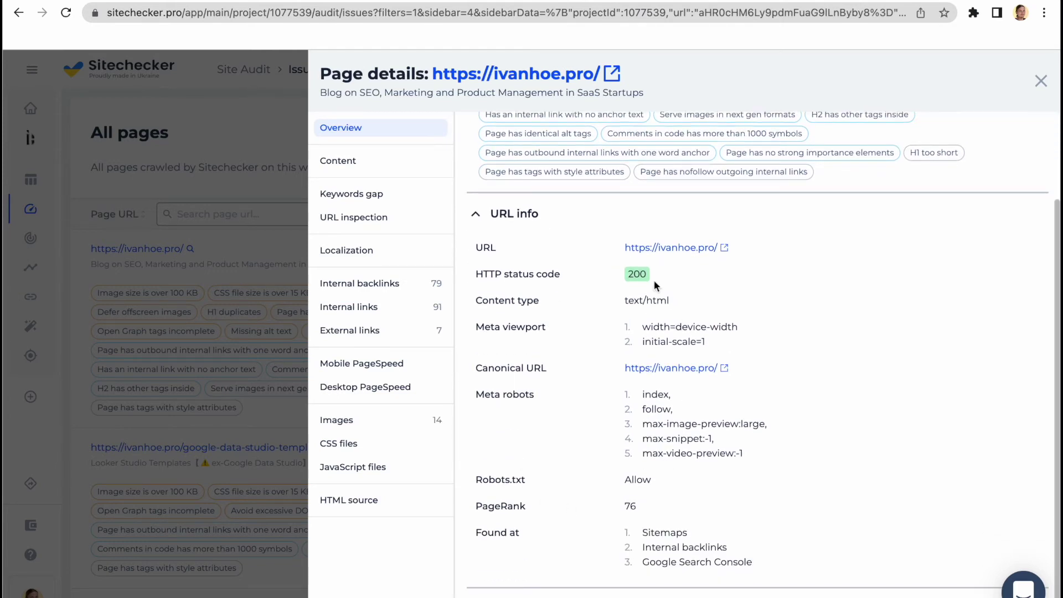
pyautogui.click(408, 165)
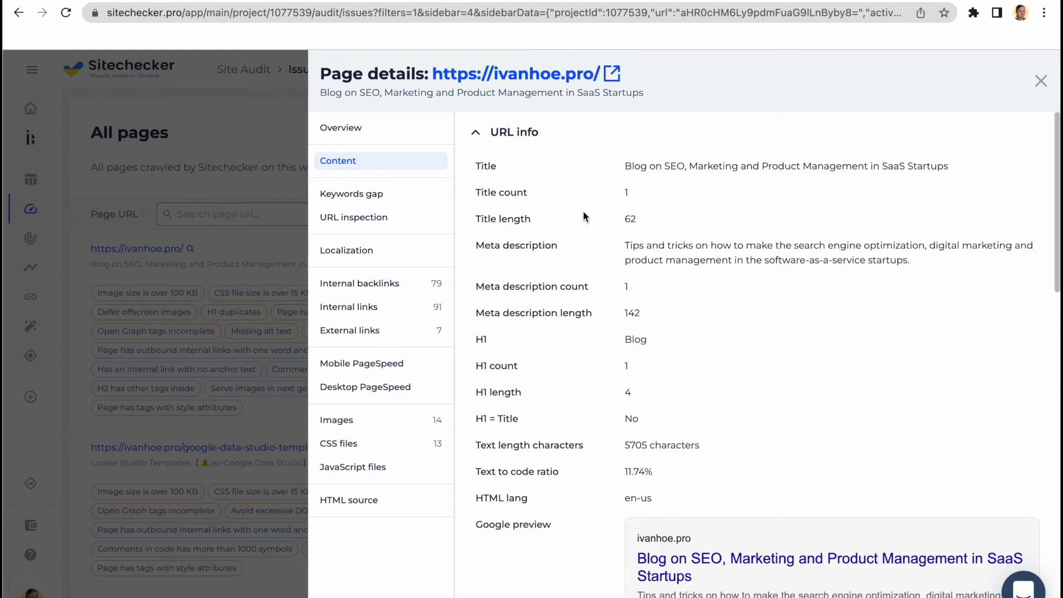
pyautogui.click(413, 420)
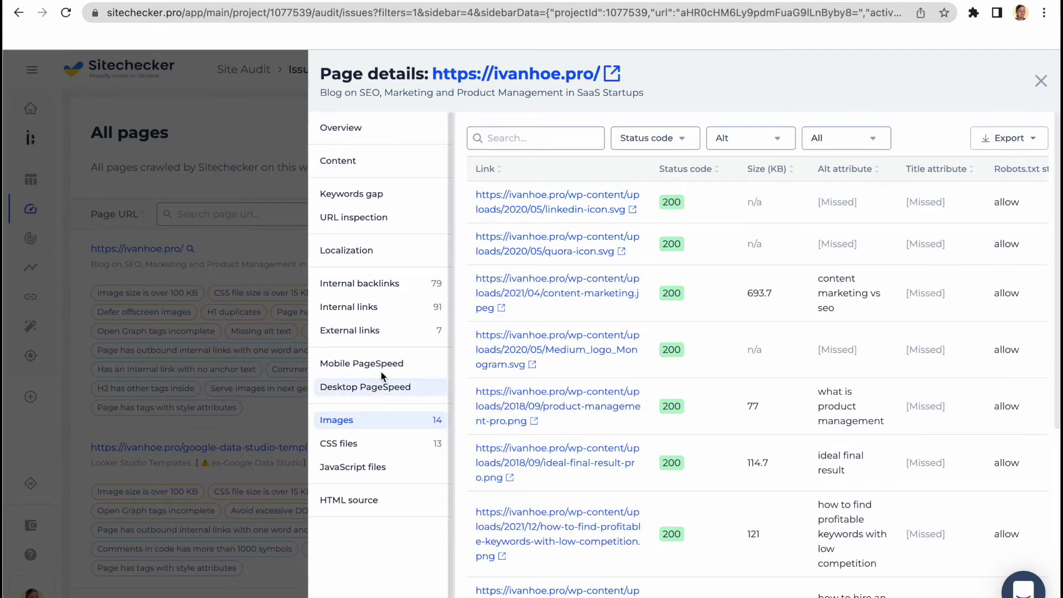
pyautogui.click(378, 307)
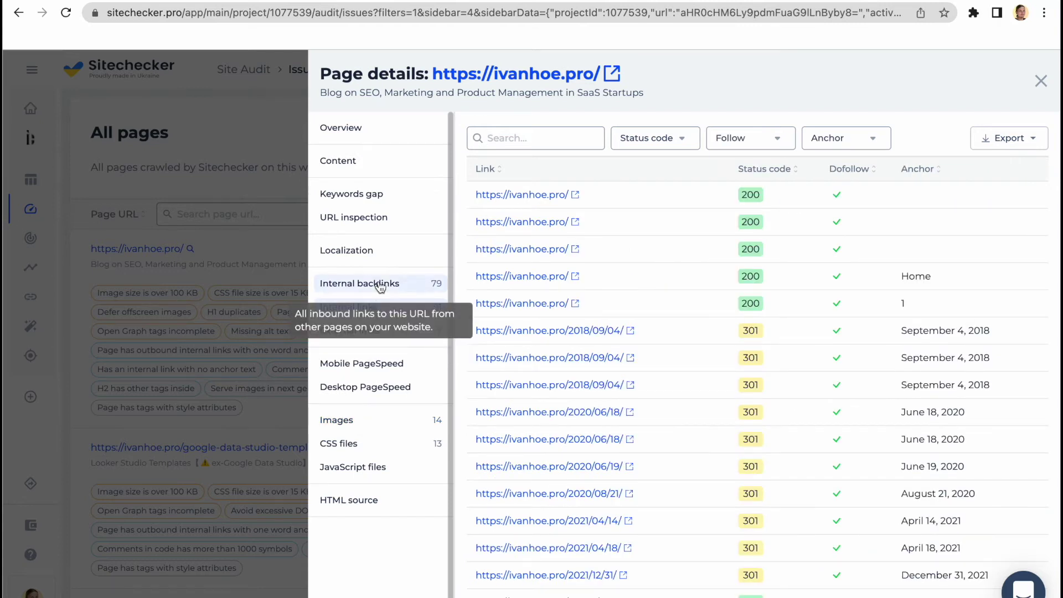
pyautogui.click(379, 283)
pyautogui.click(389, 369)
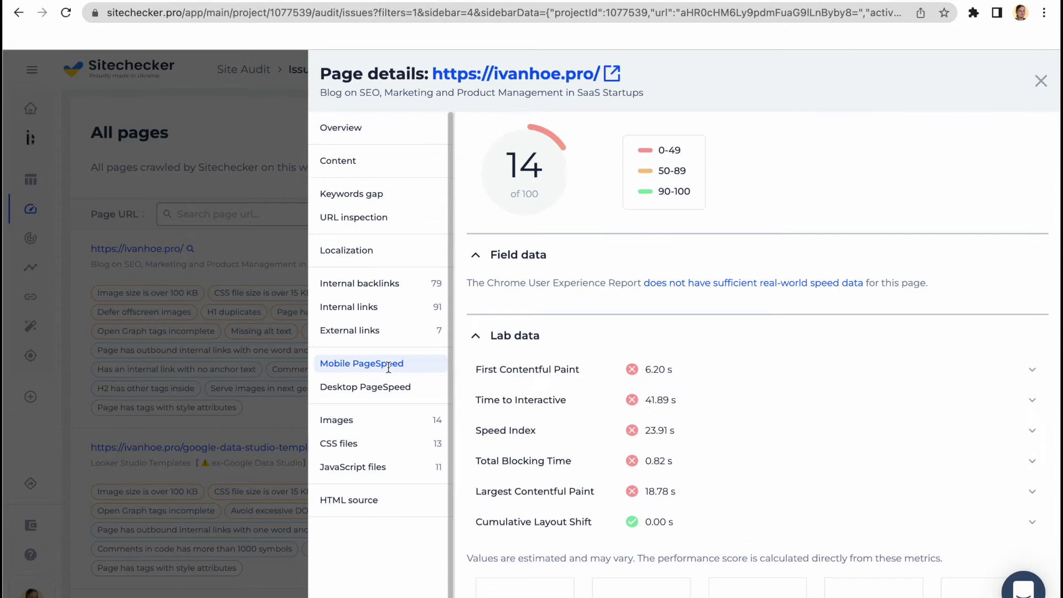
pyautogui.click(383, 390)
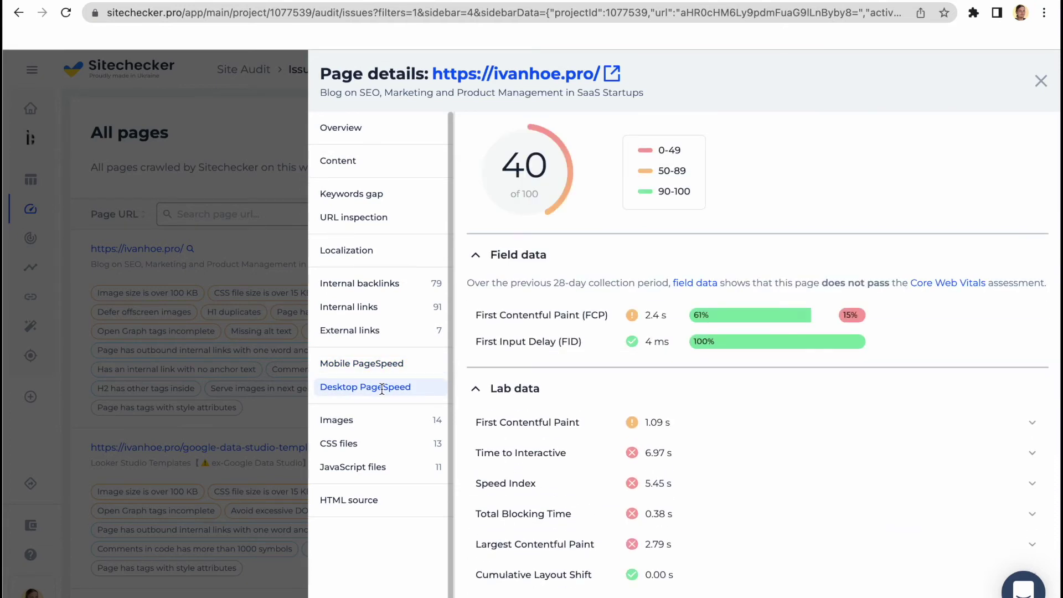
pyautogui.click(284, 323)
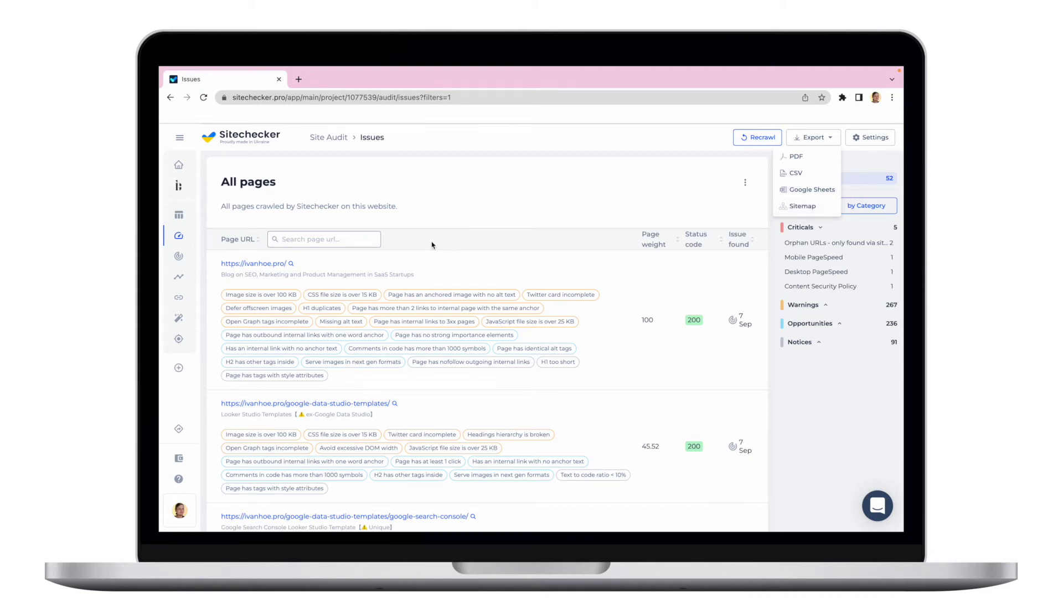
# Step: Open the Site Monitoring change history and expand, then collapse, the 8 changed titles
pyautogui.click(179, 259)
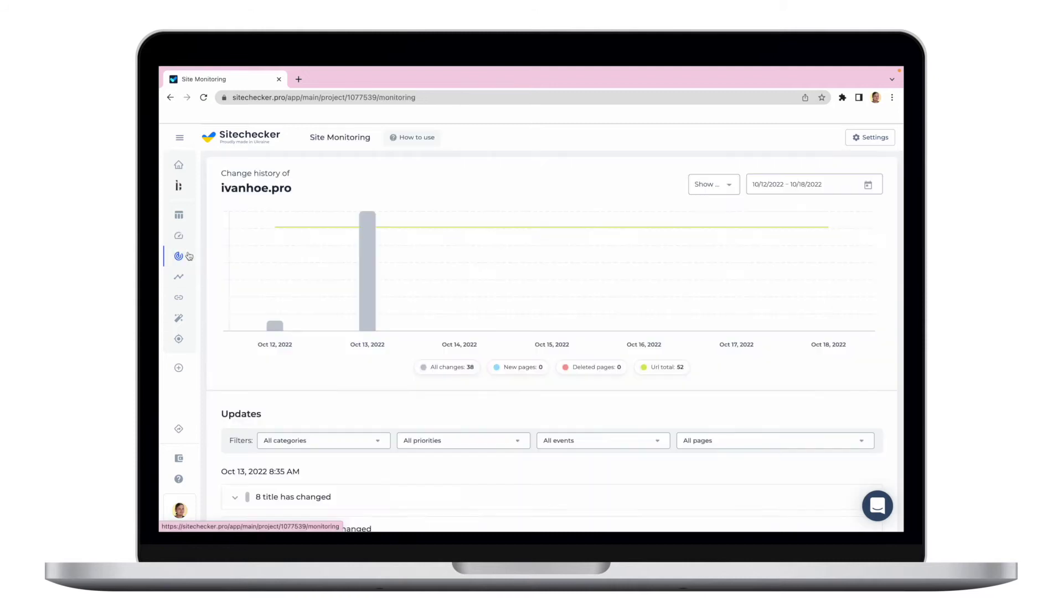
pyautogui.scroll(-3, 386, 190)
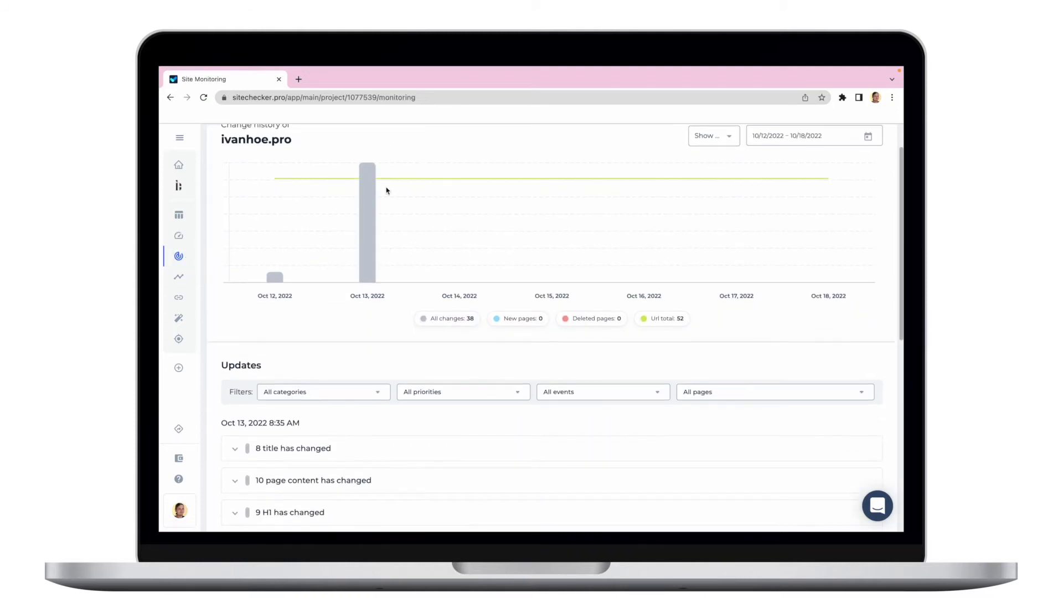
pyautogui.scroll(-5, 387, 190)
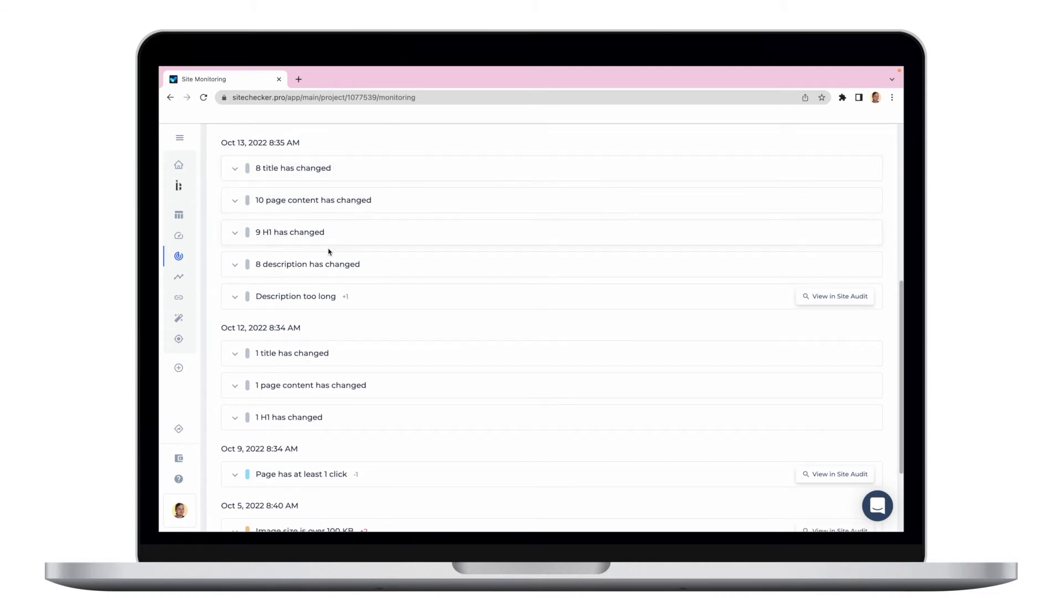
pyautogui.click(354, 174)
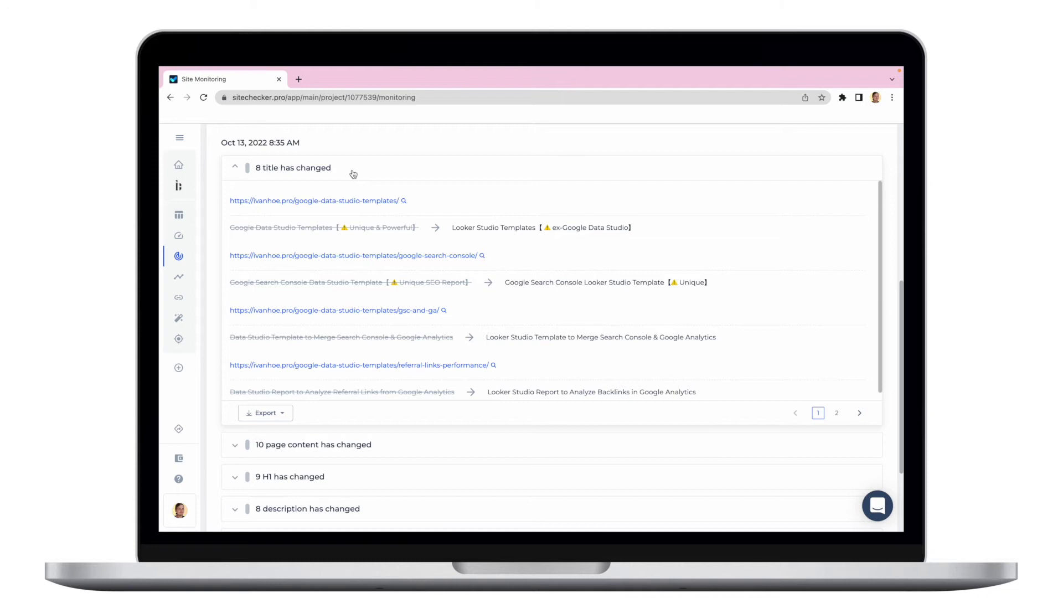
pyautogui.click(353, 174)
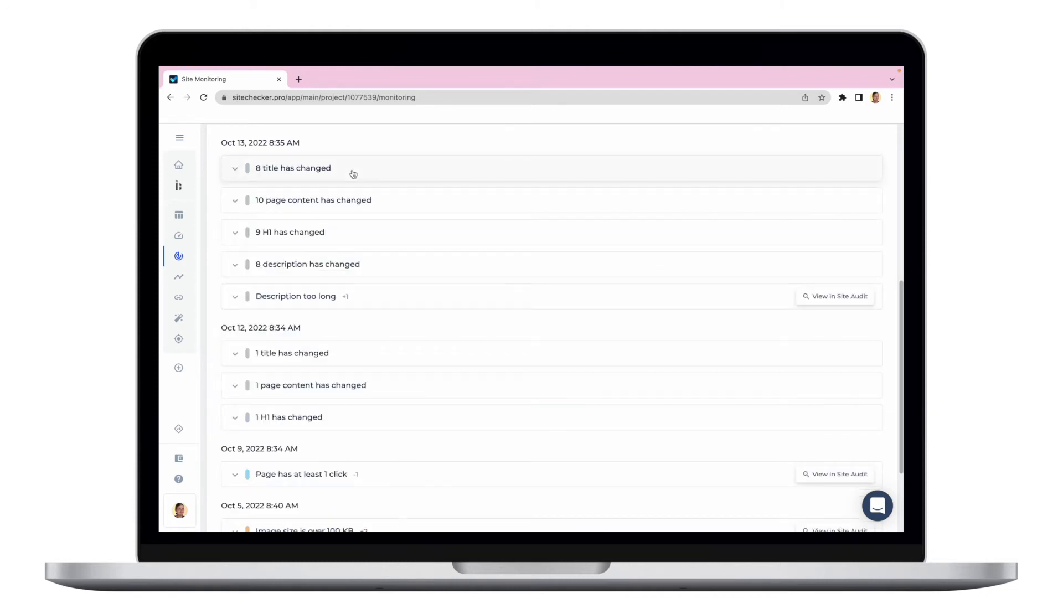
# Step: Expand and collapse the single Oct 12 title change, then return to the top
pyautogui.scroll(-3, 337, 369)
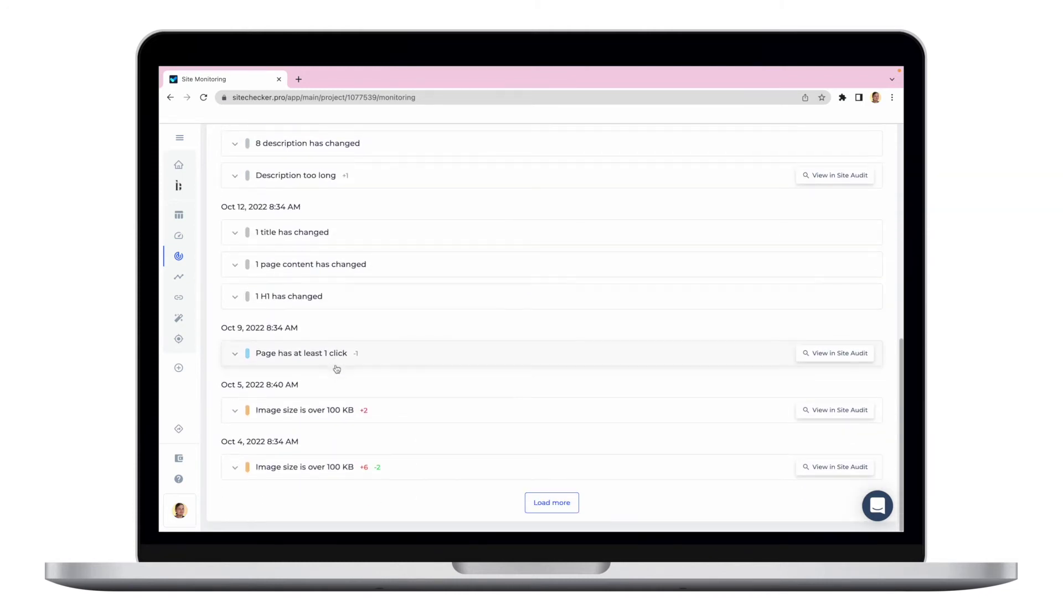
pyautogui.click(333, 239)
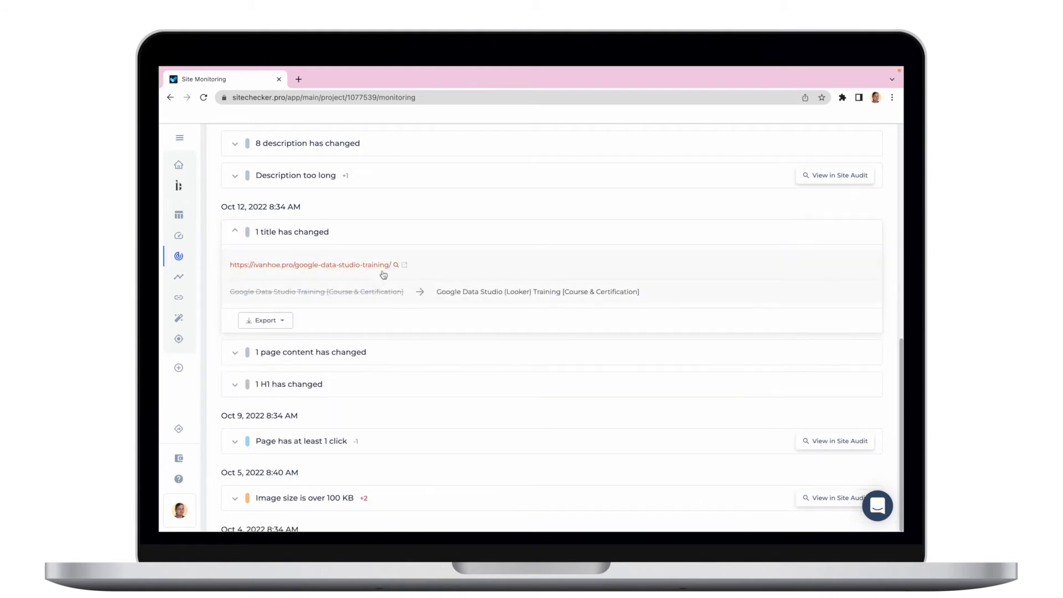
pyautogui.click(324, 231)
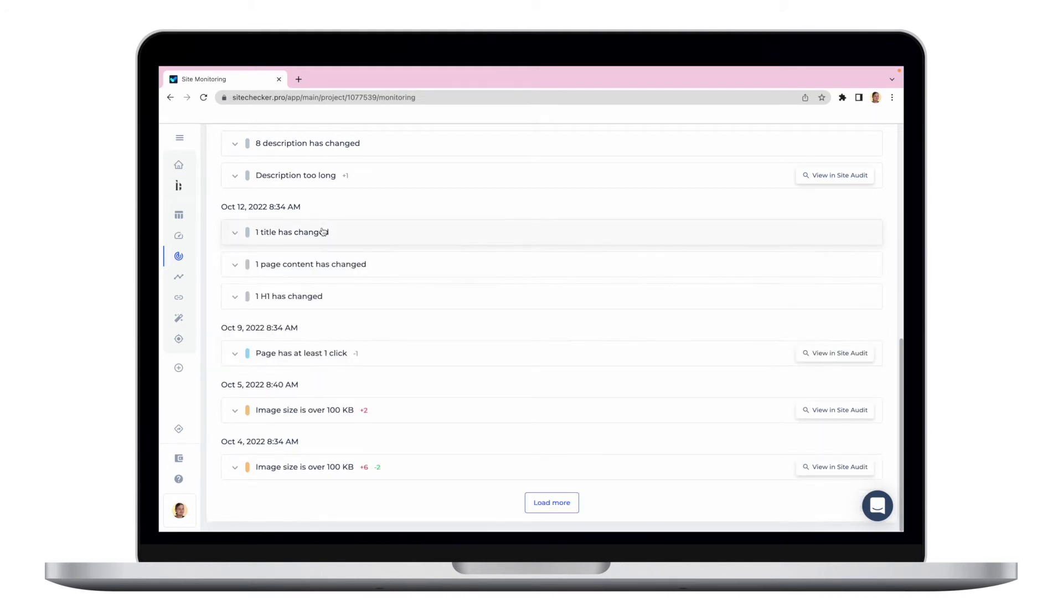
pyautogui.scroll(10, 324, 232)
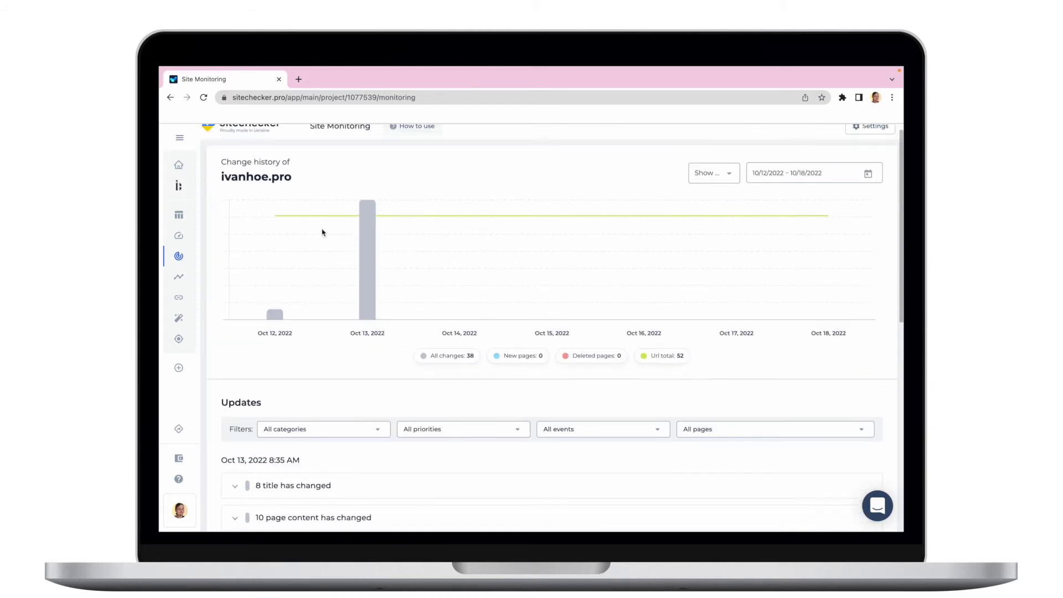
# Step: Set the change history date range to Oct 1 – Oct 18, 2022
pyautogui.click(752, 189)
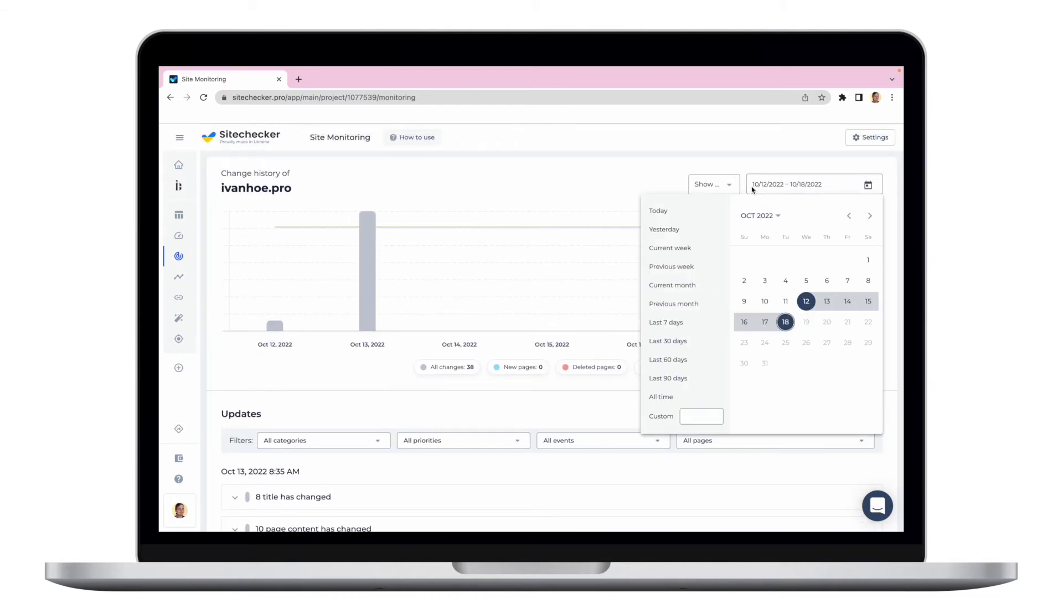
pyautogui.click(786, 322)
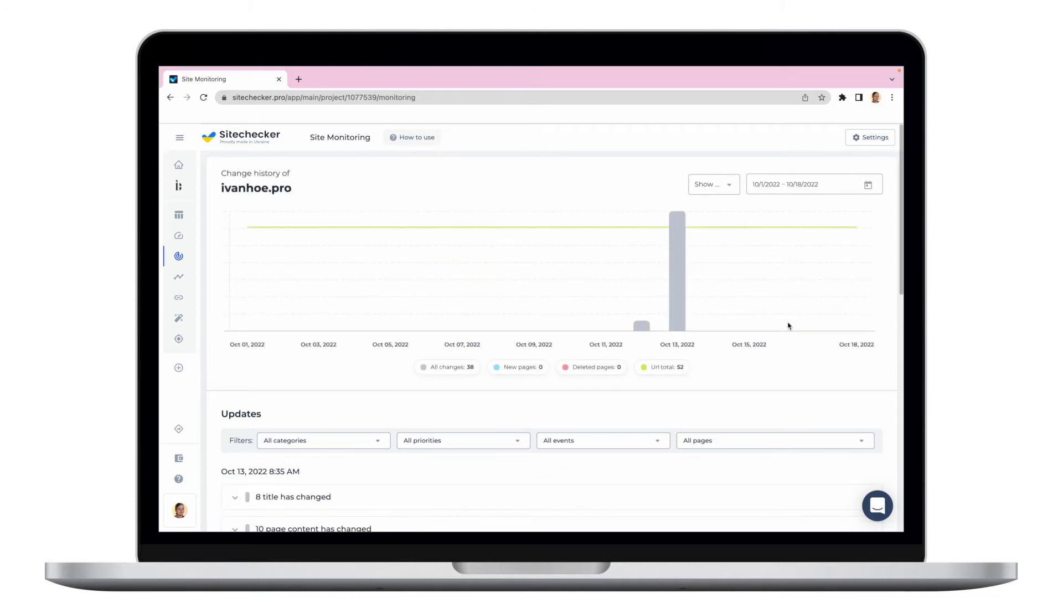
pyautogui.scroll(-3, 664, 387)
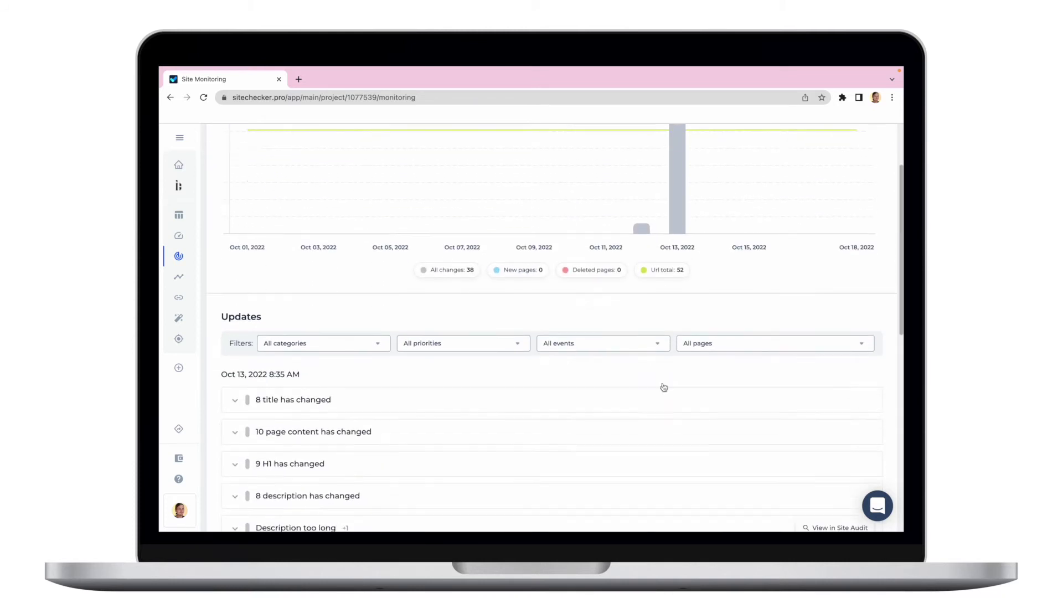
pyautogui.scroll(3, 664, 386)
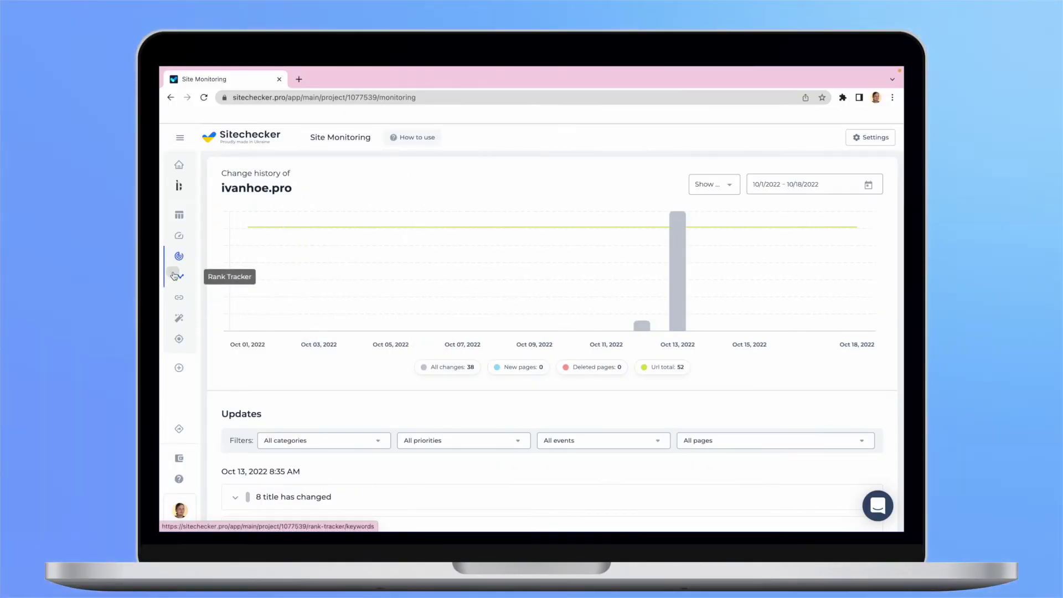
# Step: Open the Rank Tracker and chart Visibility, Indexation progress, then keyword Positions
pyautogui.click(175, 276)
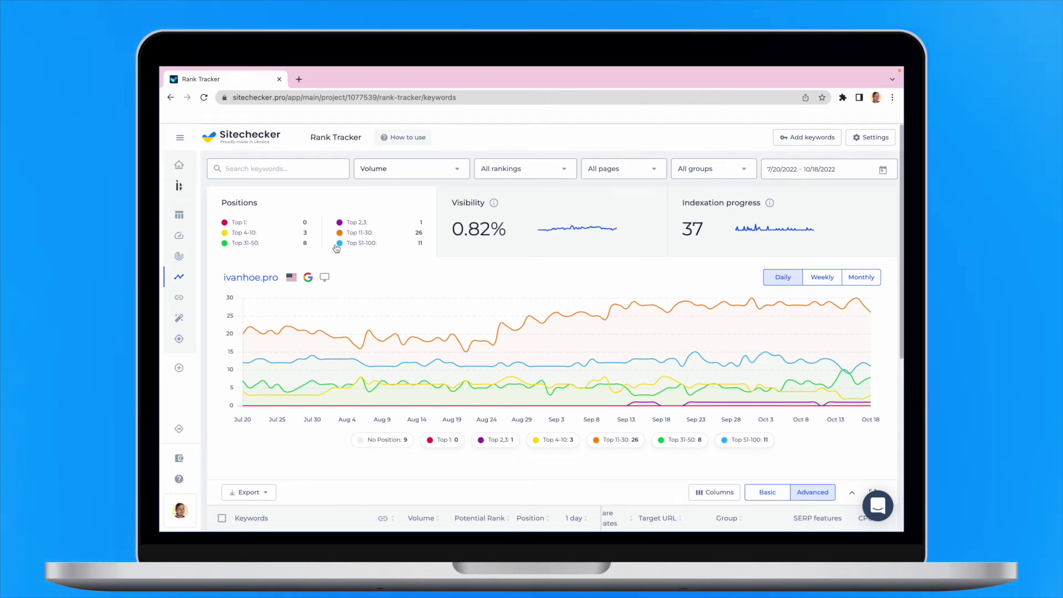
pyautogui.click(486, 219)
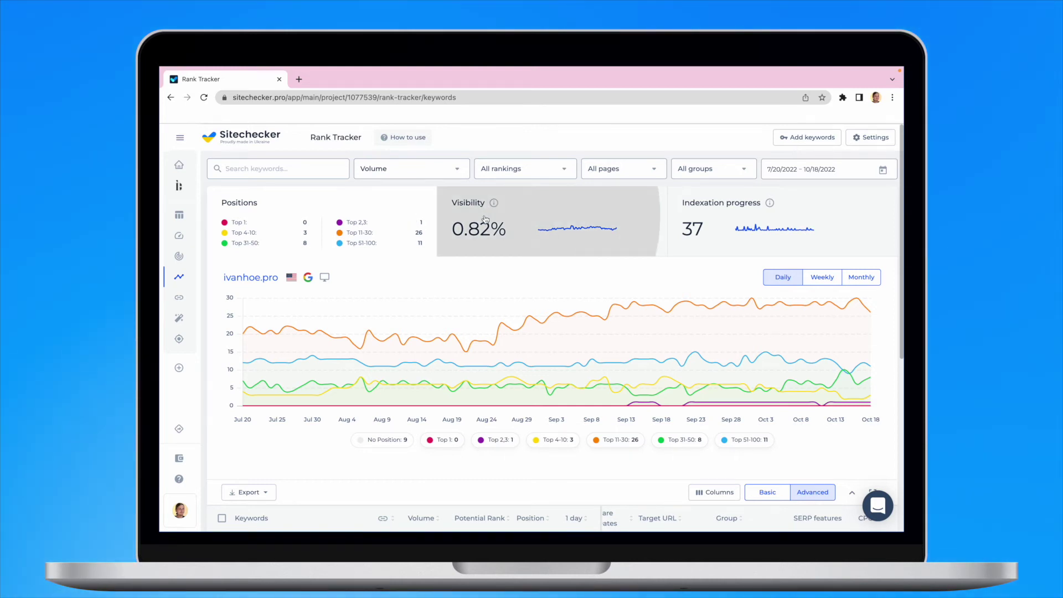
pyautogui.click(707, 225)
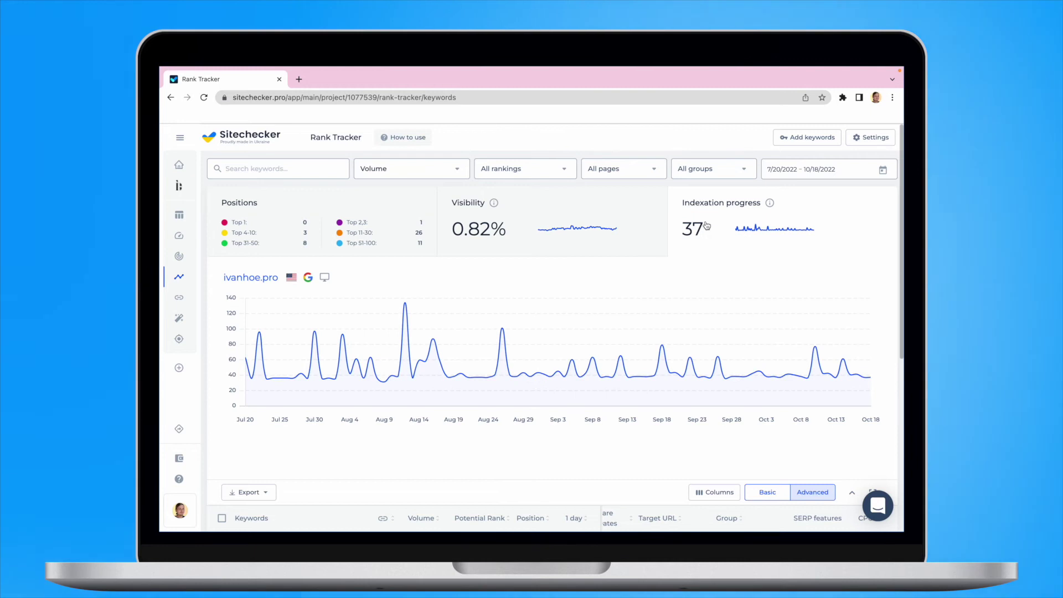
pyautogui.click(382, 238)
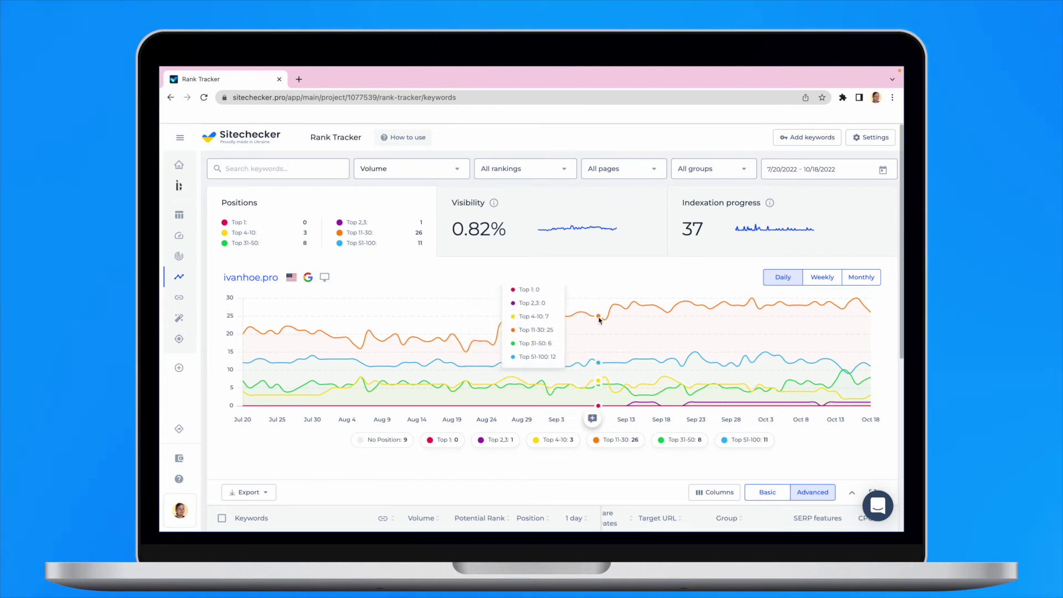
# Step: Switch the positions chart to Weekly, Monthly, back to Daily, and toggle Top 2,3 off and on
pyautogui.click(836, 284)
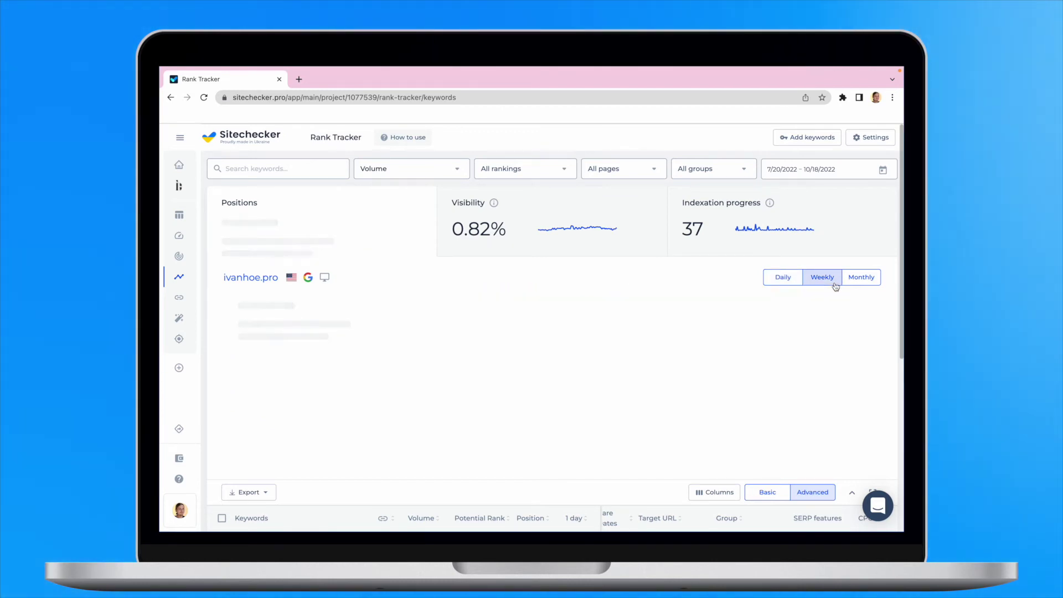
pyautogui.click(861, 277)
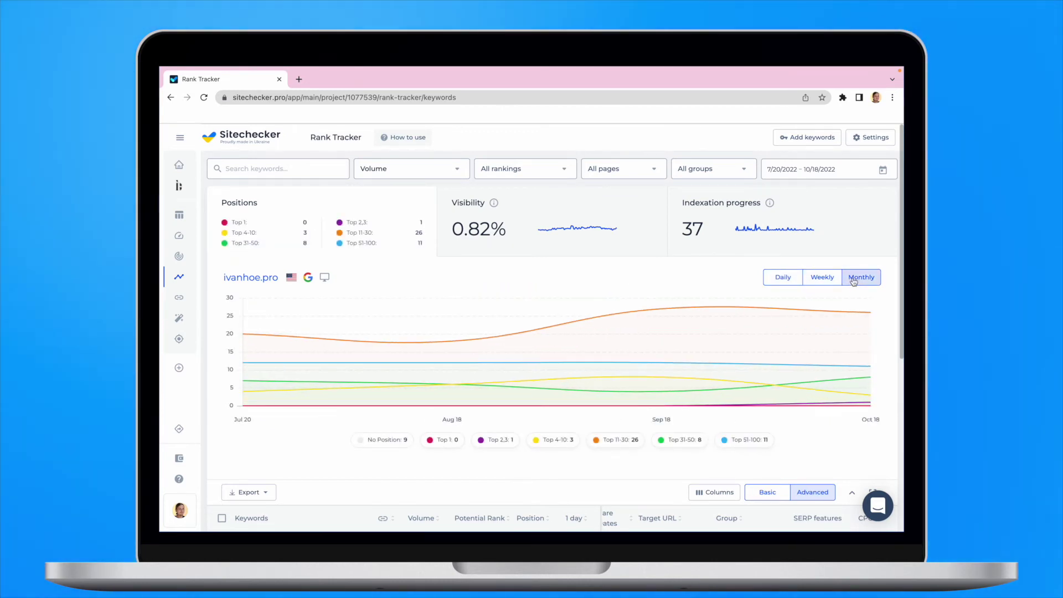
pyautogui.click(791, 278)
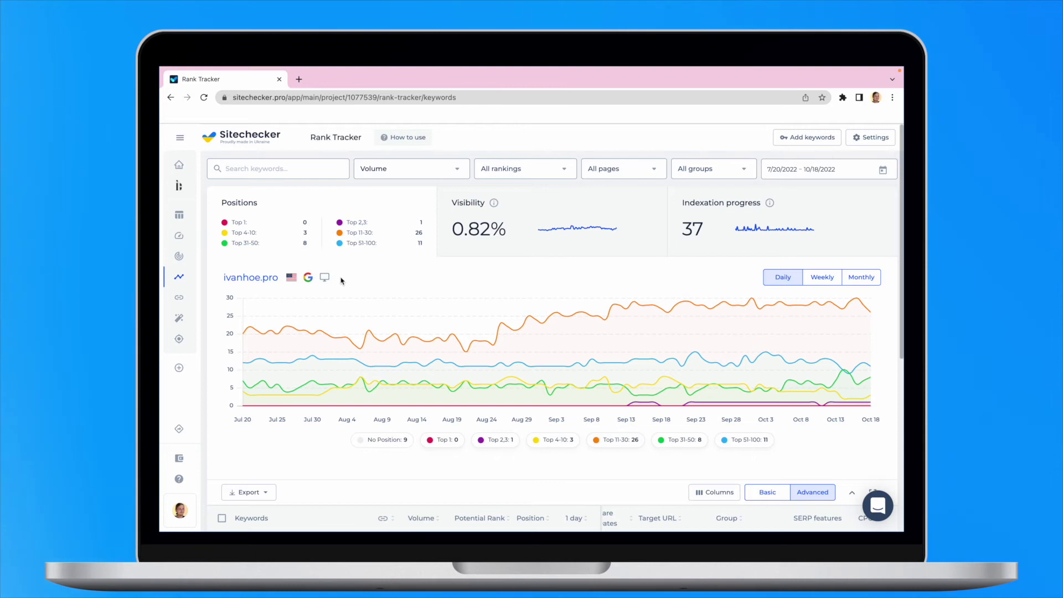
pyautogui.moveTo(466, 382)
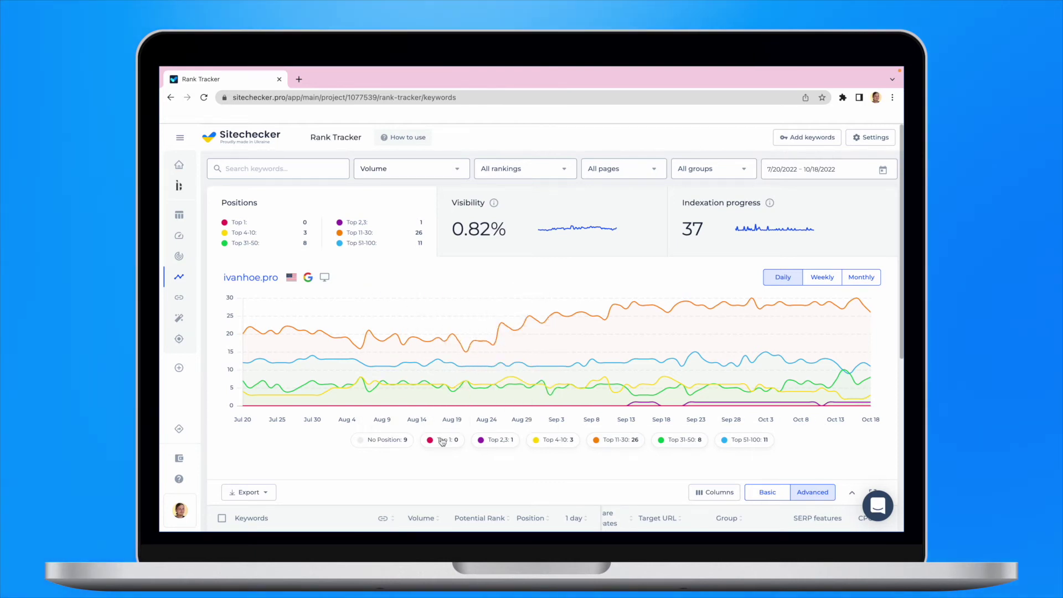
pyautogui.click(497, 444)
pyautogui.click(497, 444)
pyautogui.moveTo(343, 422)
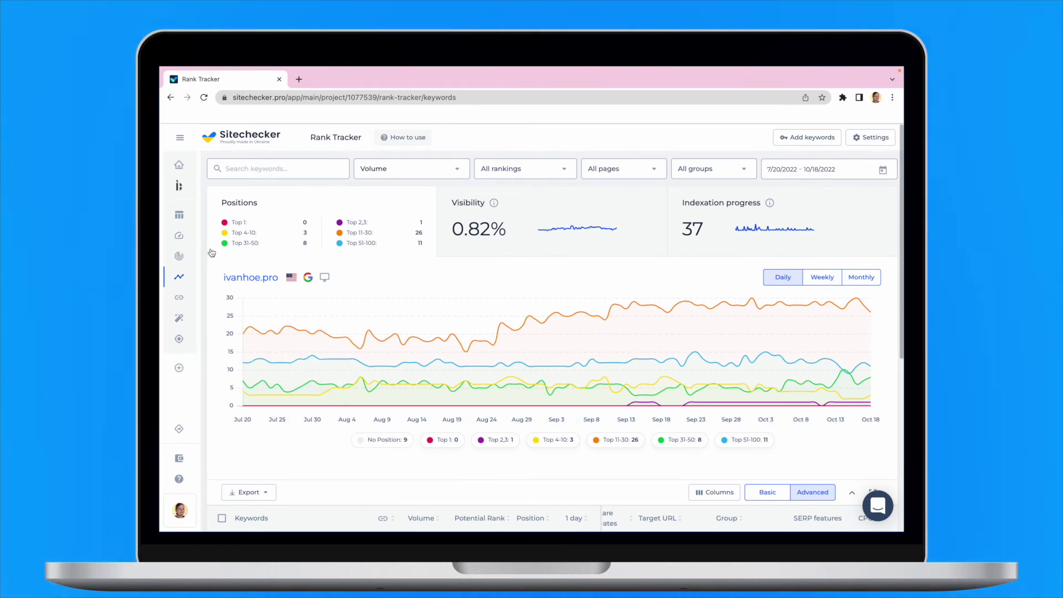
pyautogui.scroll(-10, 304, 322)
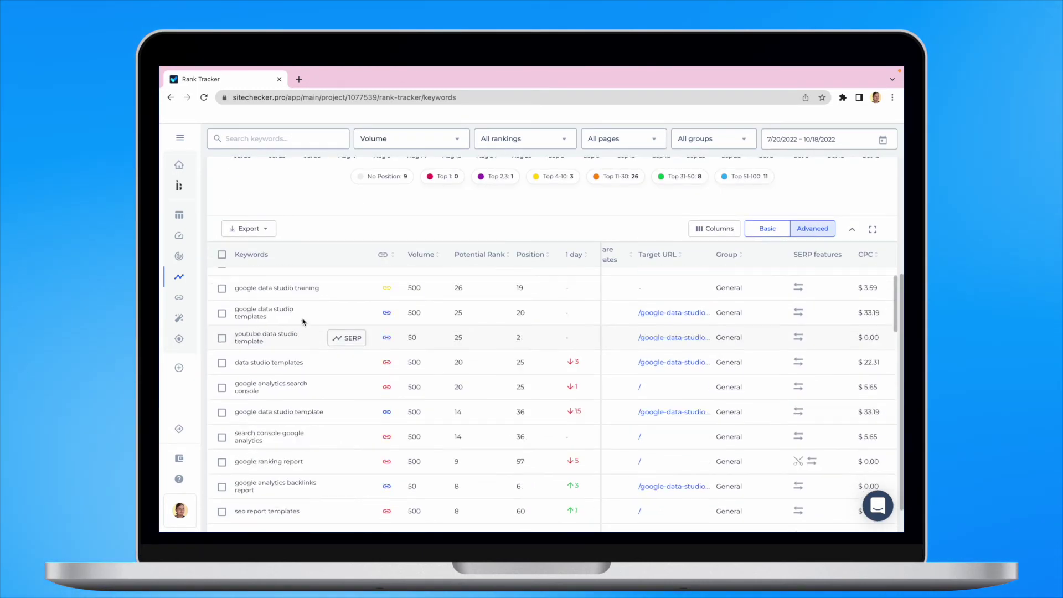
pyautogui.scroll(1, 303, 322)
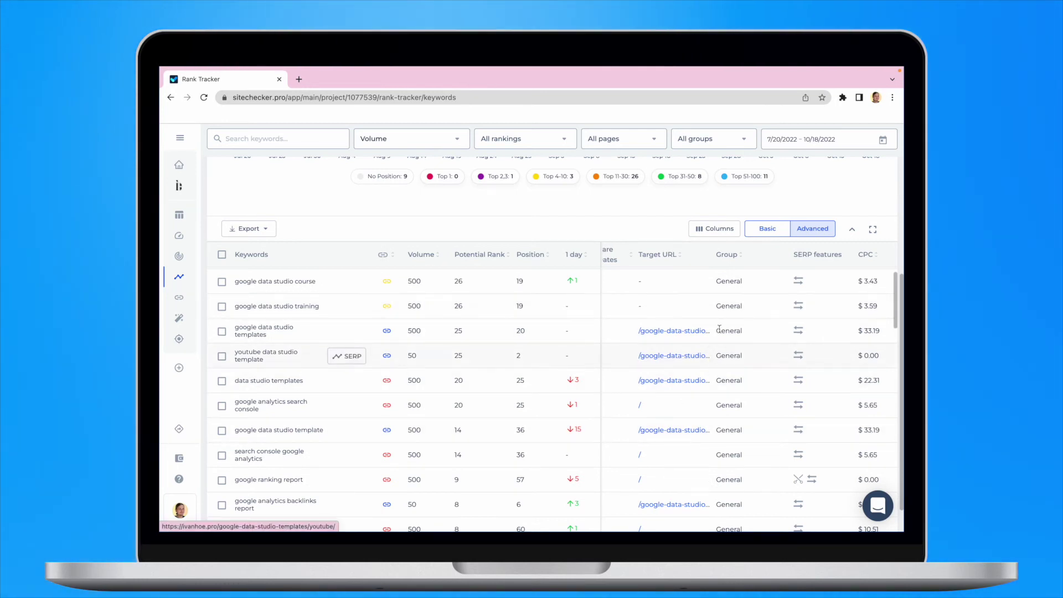
pyautogui.click(763, 235)
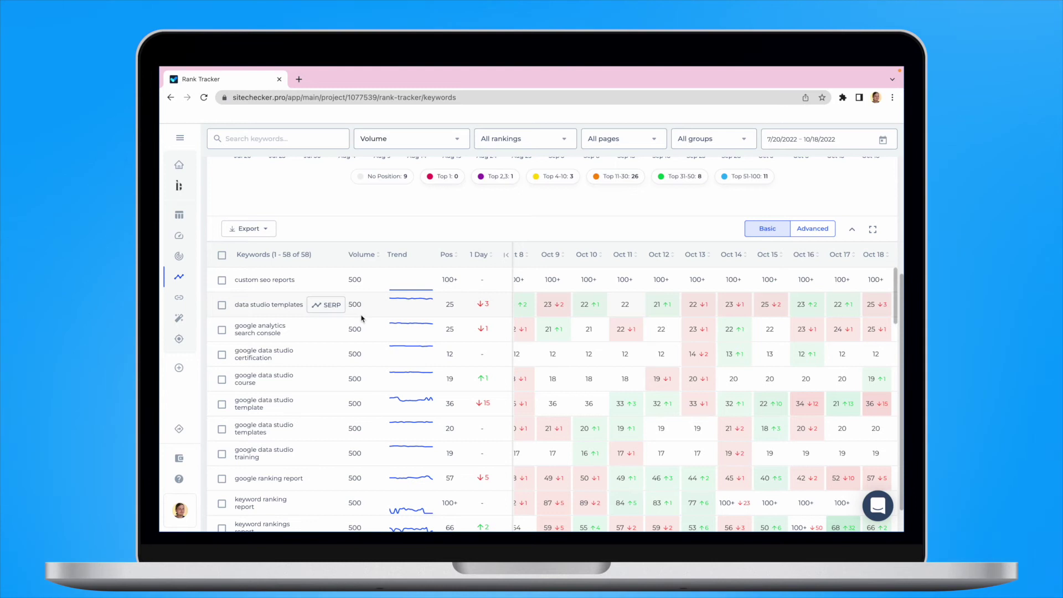
pyautogui.click(414, 305)
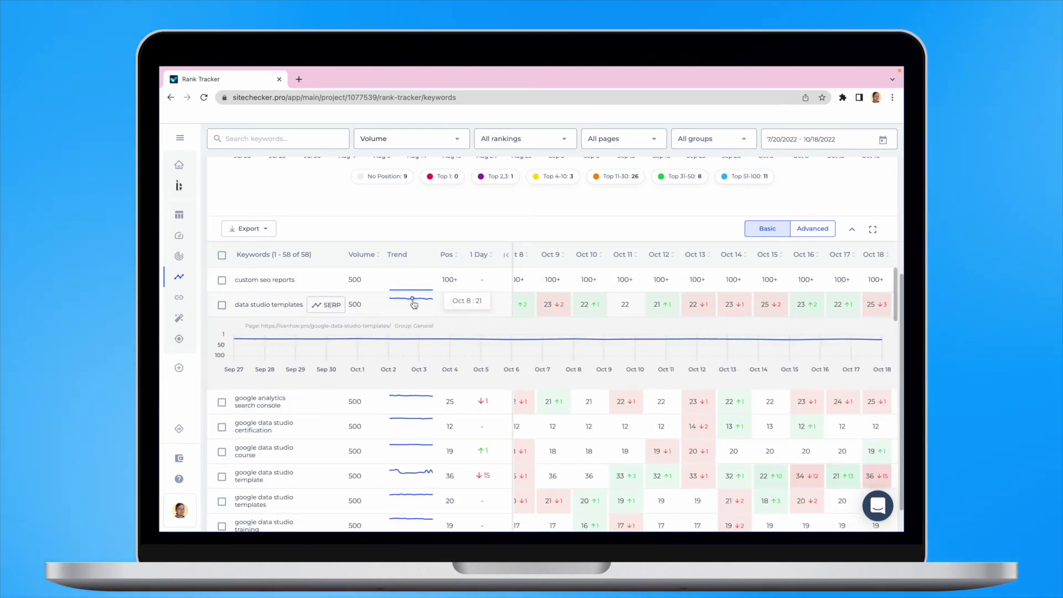
pyautogui.click(413, 398)
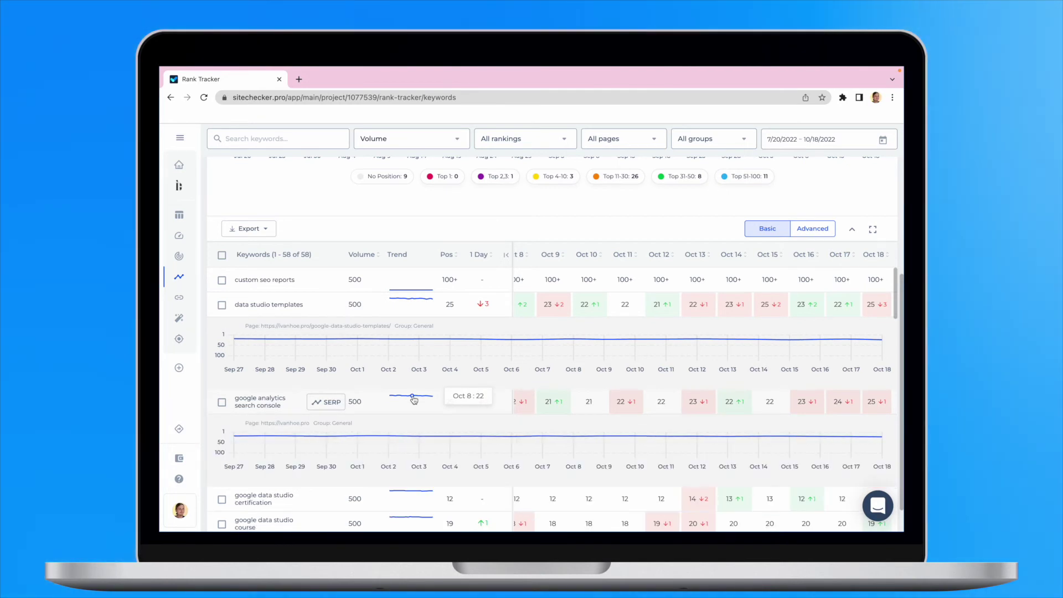
pyautogui.click(414, 399)
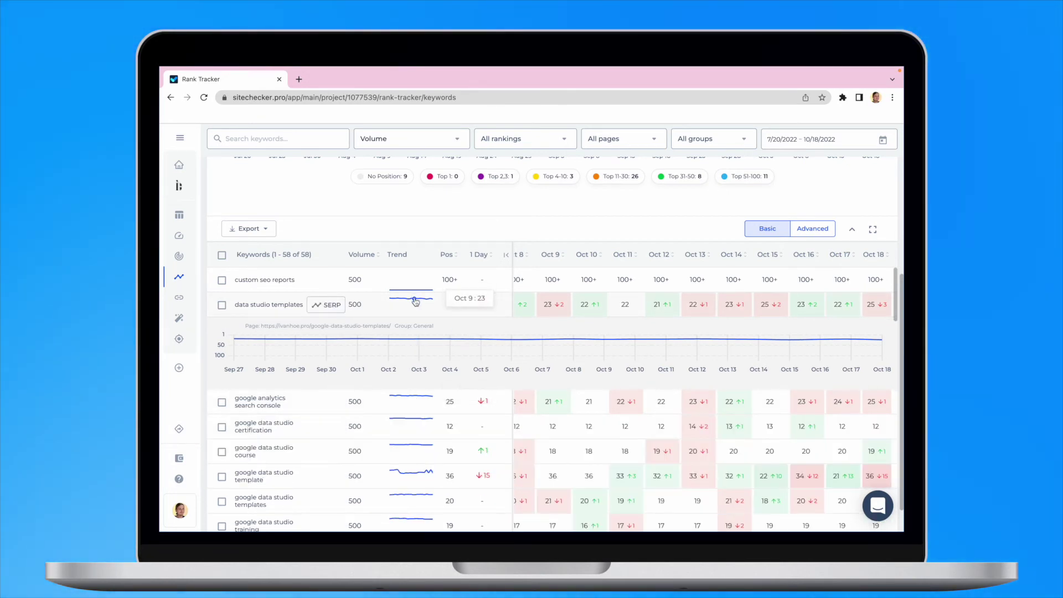
pyautogui.click(413, 298)
pyautogui.click(799, 229)
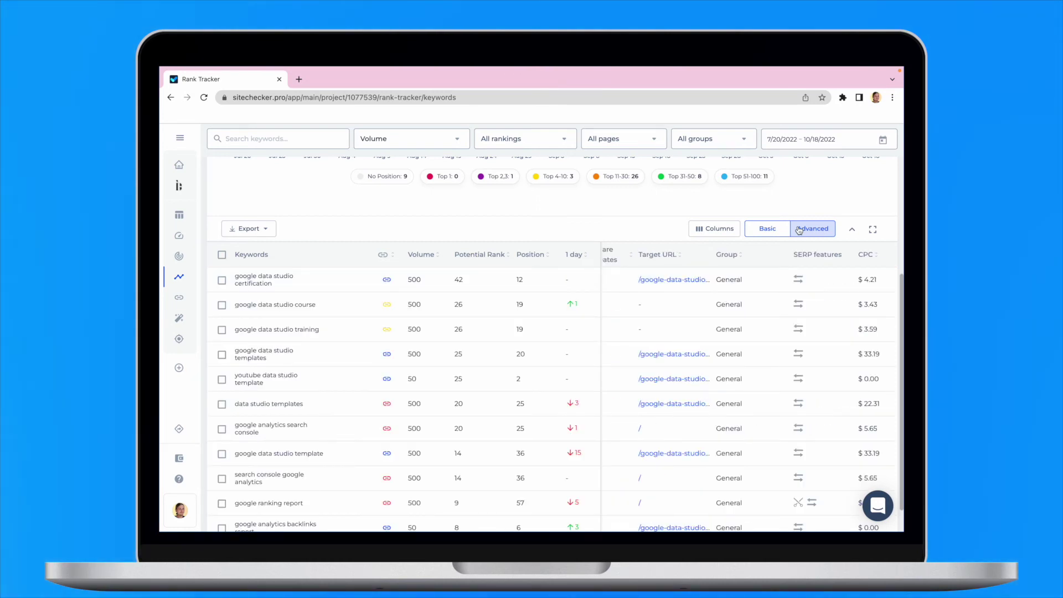
# Step: Review the keyword table's Columns list from top to bottom, leaving the columns unchanged
pyautogui.click(721, 230)
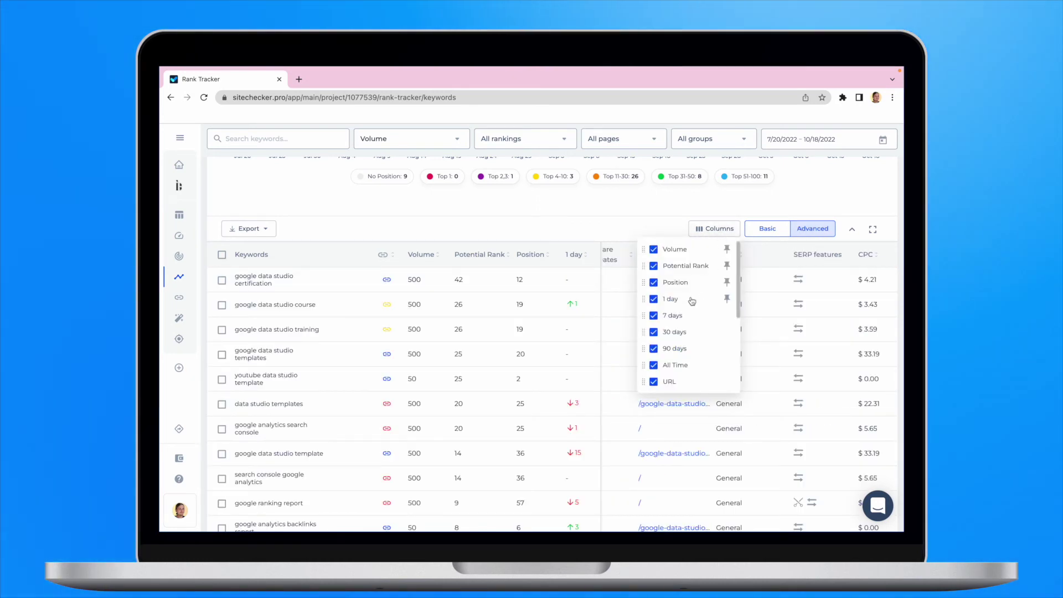
pyautogui.scroll(-2, 690, 302)
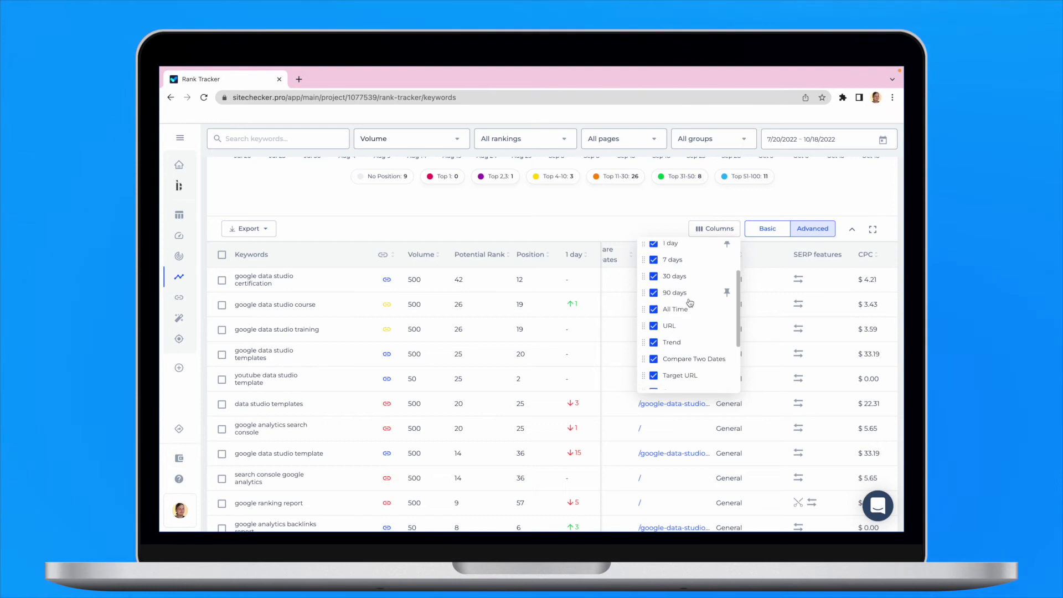
pyautogui.scroll(-1, 690, 303)
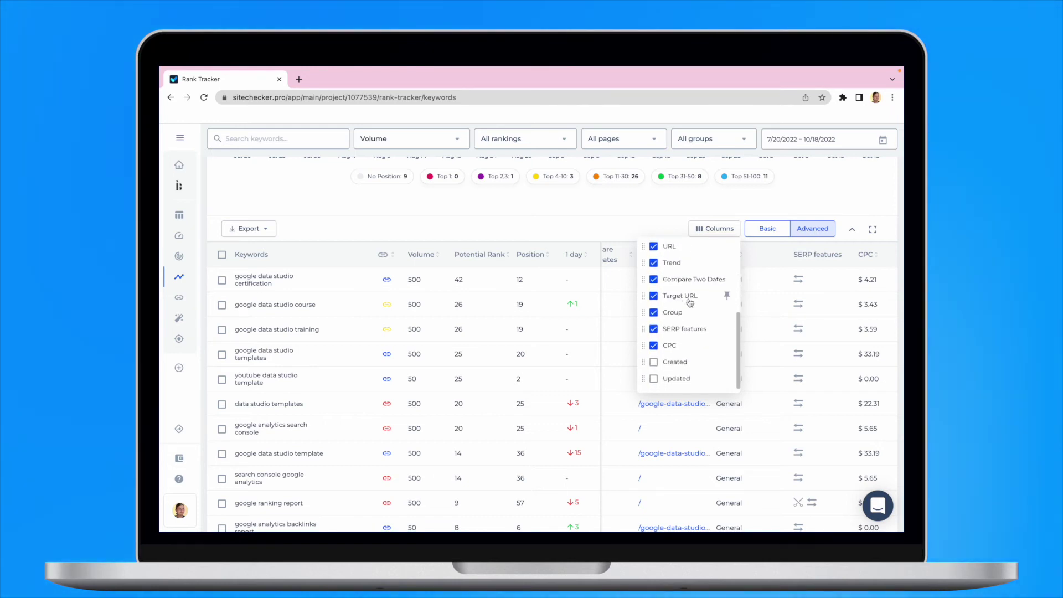
pyautogui.scroll(2, 689, 302)
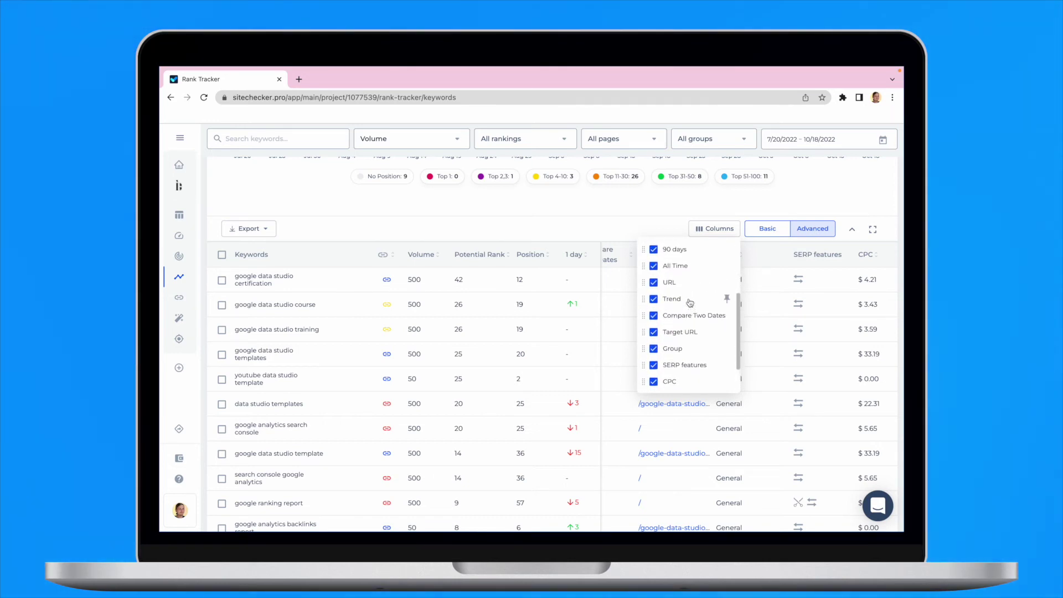
pyautogui.scroll(3, 689, 302)
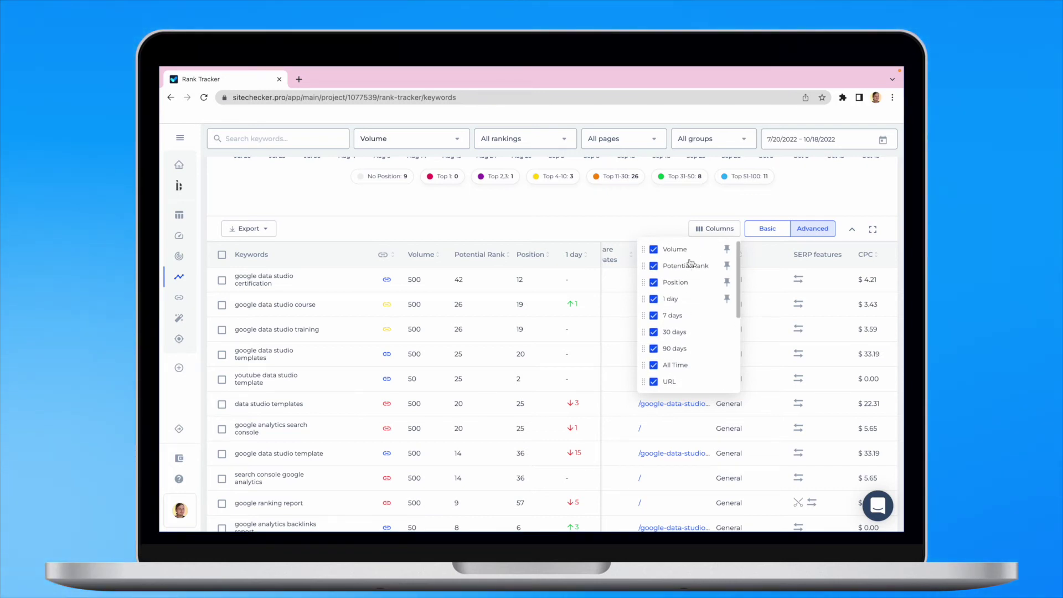
pyautogui.click(701, 236)
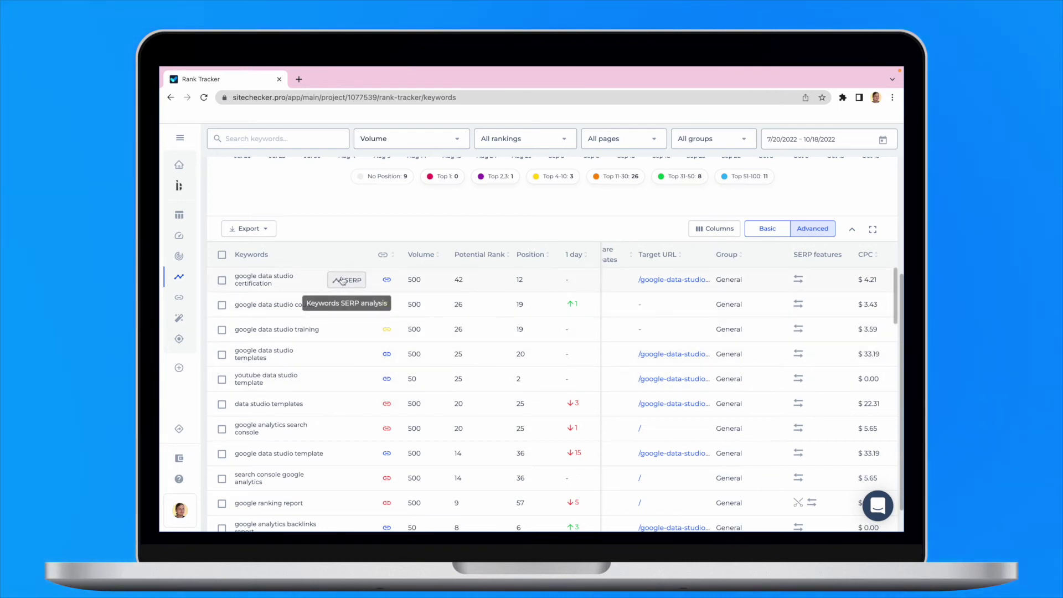
pyautogui.click(343, 281)
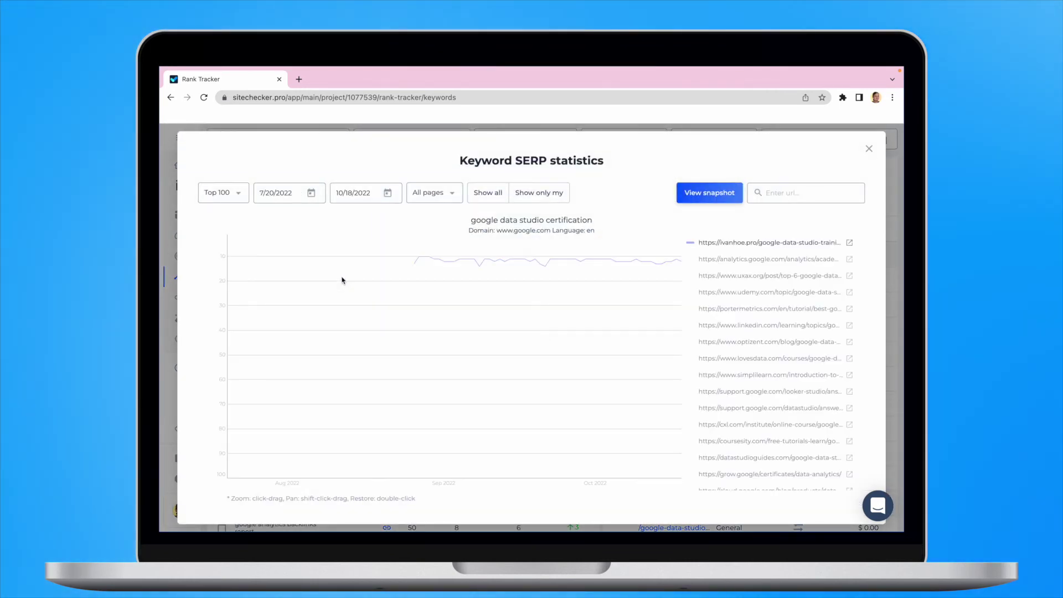
pyautogui.click(736, 276)
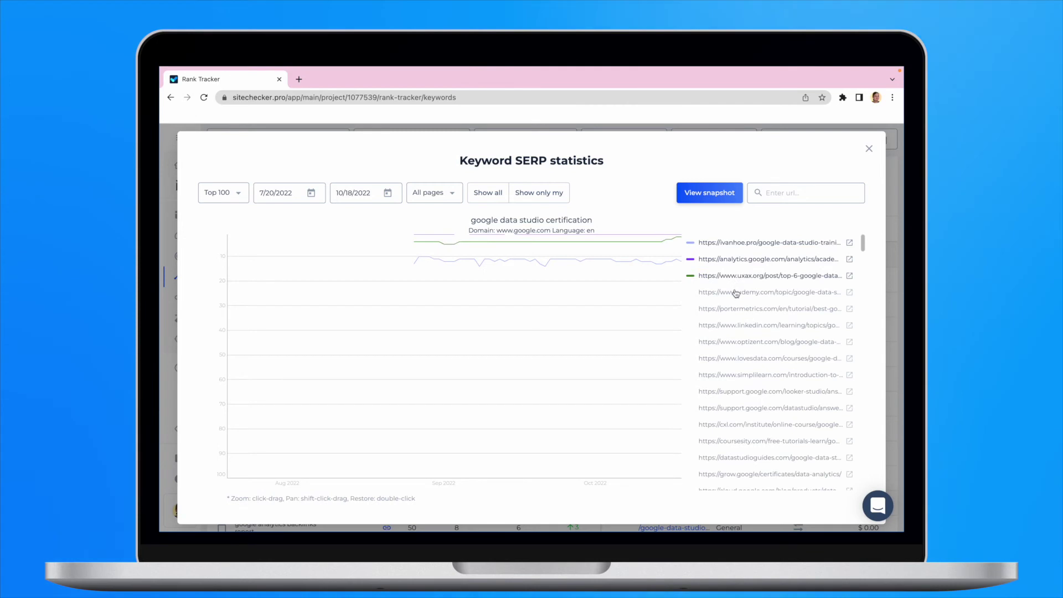
pyautogui.click(736, 292)
pyautogui.click(731, 309)
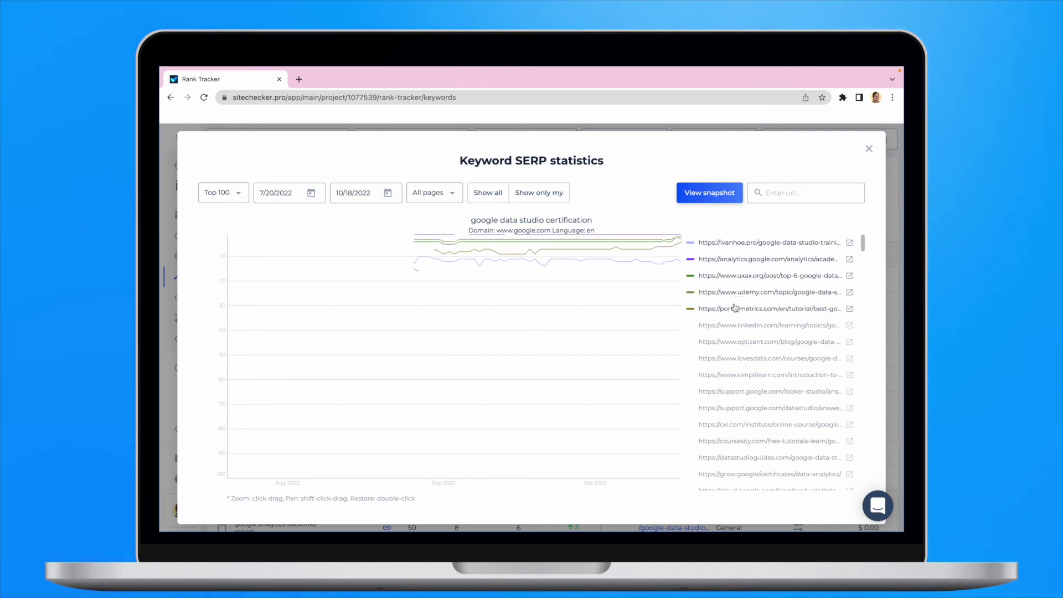
pyautogui.click(714, 190)
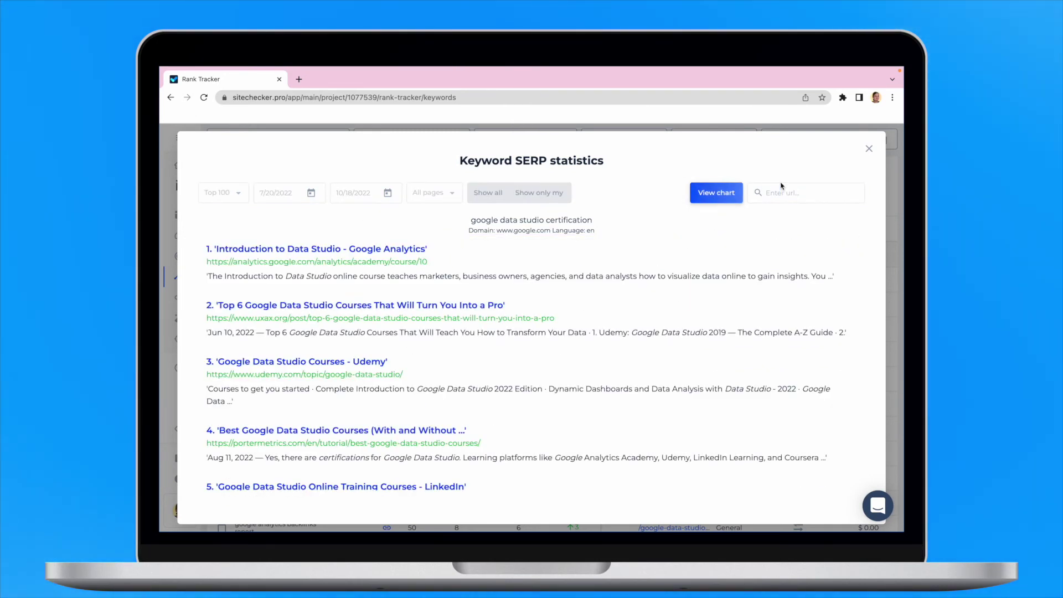
pyautogui.click(868, 149)
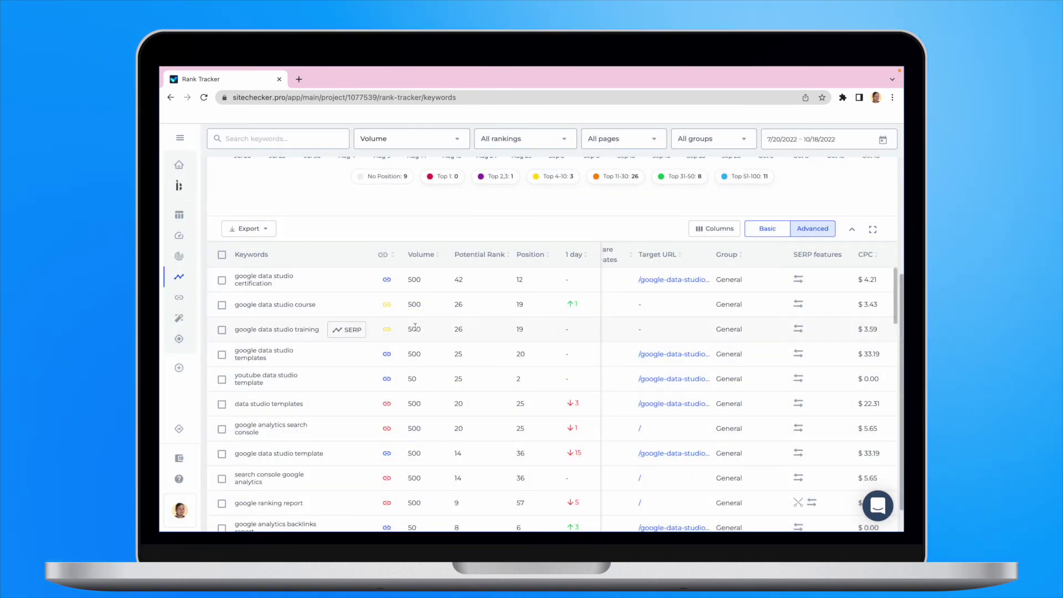
pyautogui.click(387, 304)
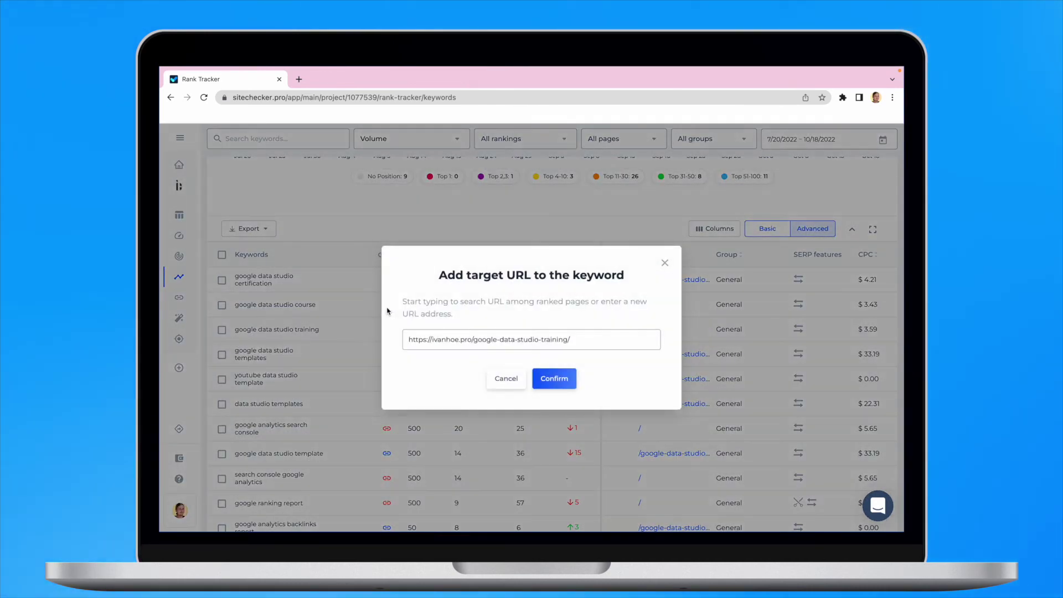
pyautogui.click(557, 337)
pyautogui.moveTo(473, 340); pyautogui.dragTo(570, 340)
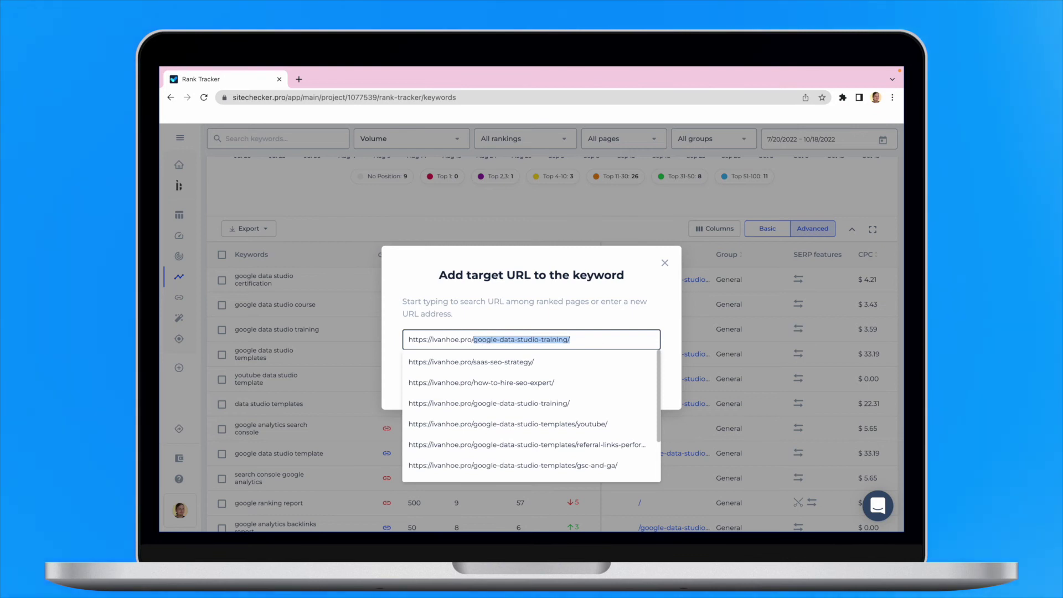
pyautogui.press('BackSpace')
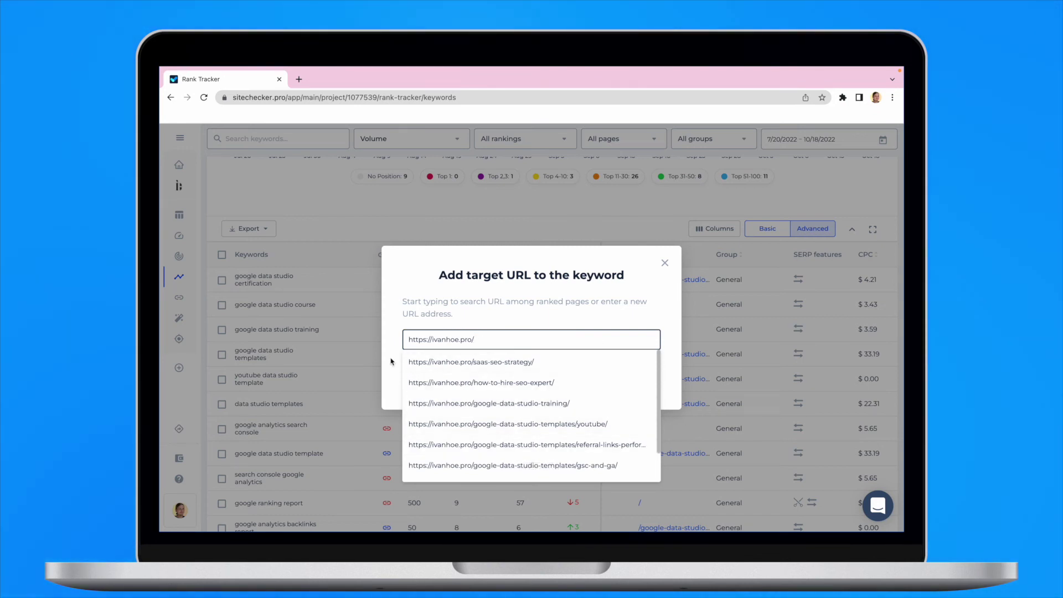
pyautogui.click(358, 313)
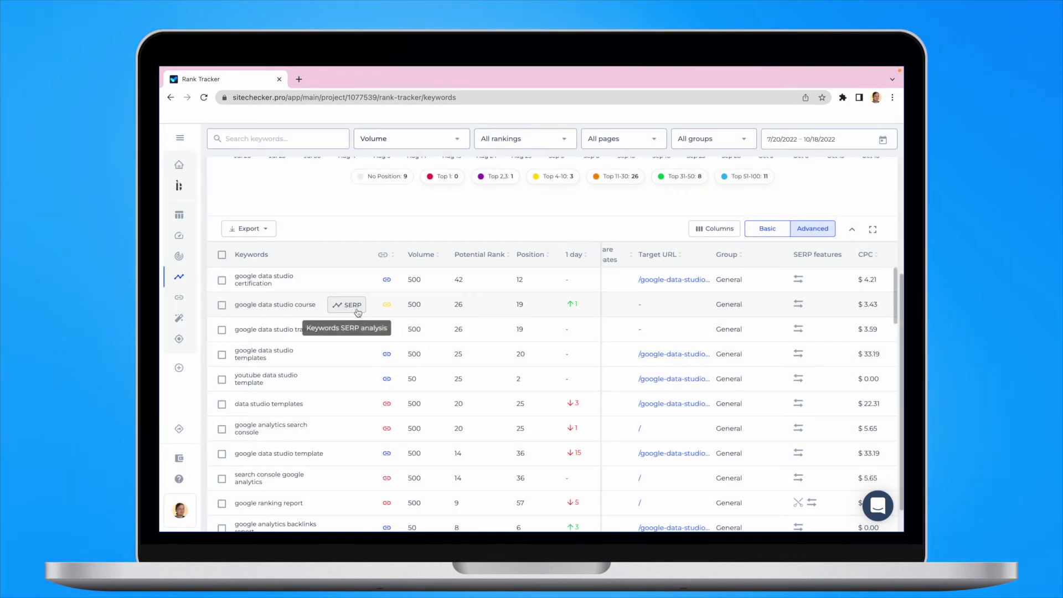
# Step: Select the google data studio certification and course keywords and dismiss the Export format list
pyautogui.click(222, 280)
pyautogui.click(221, 305)
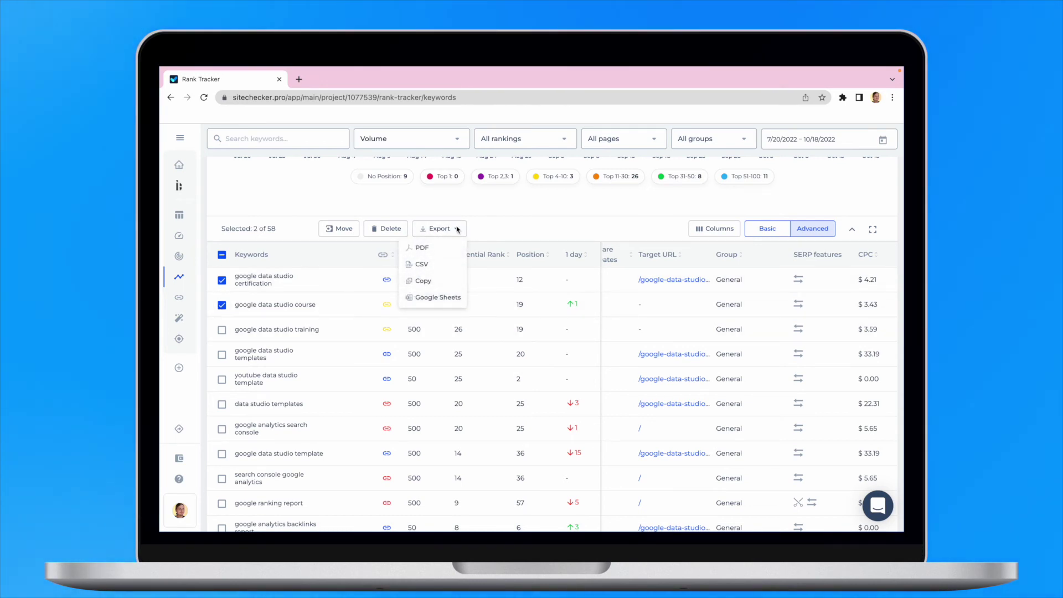
pyautogui.click(452, 229)
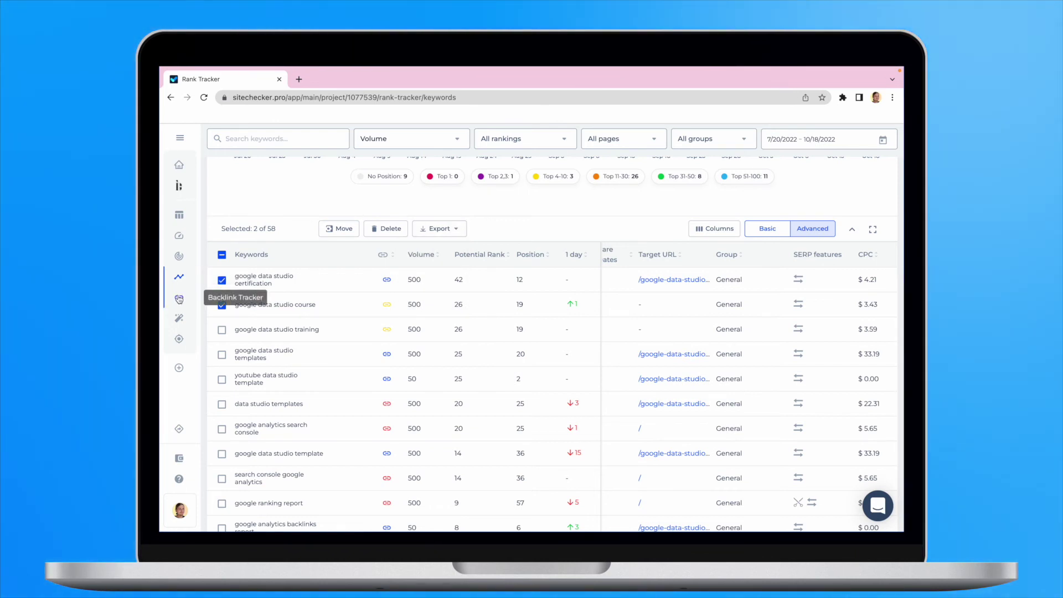
# Step: Open the Backlink Tracker with its 37 backlinks and show the Manage Backlinks options
pyautogui.click(179, 298)
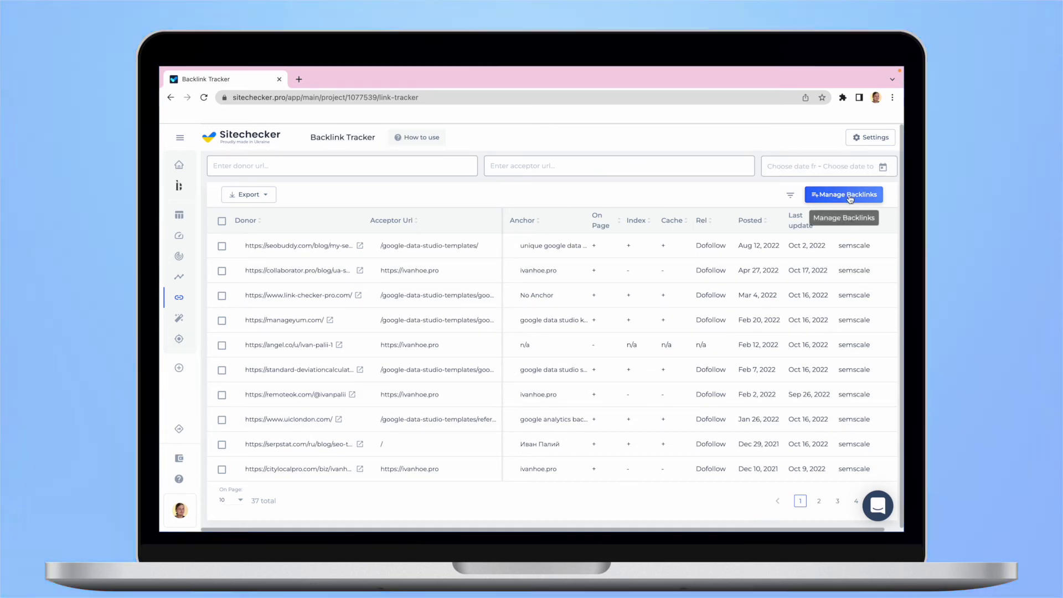
pyautogui.click(850, 197)
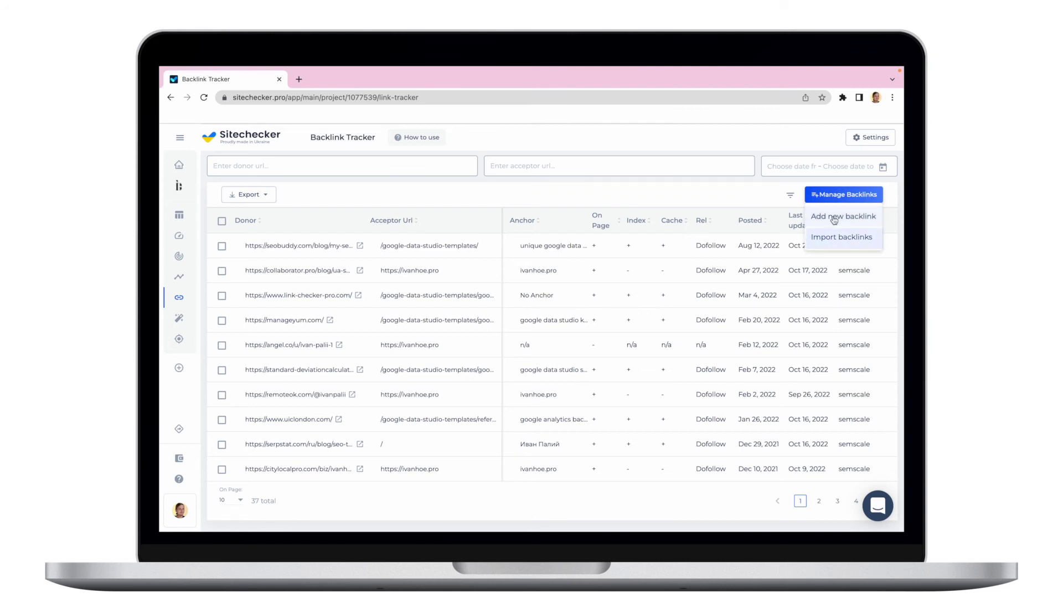
pyautogui.click(834, 217)
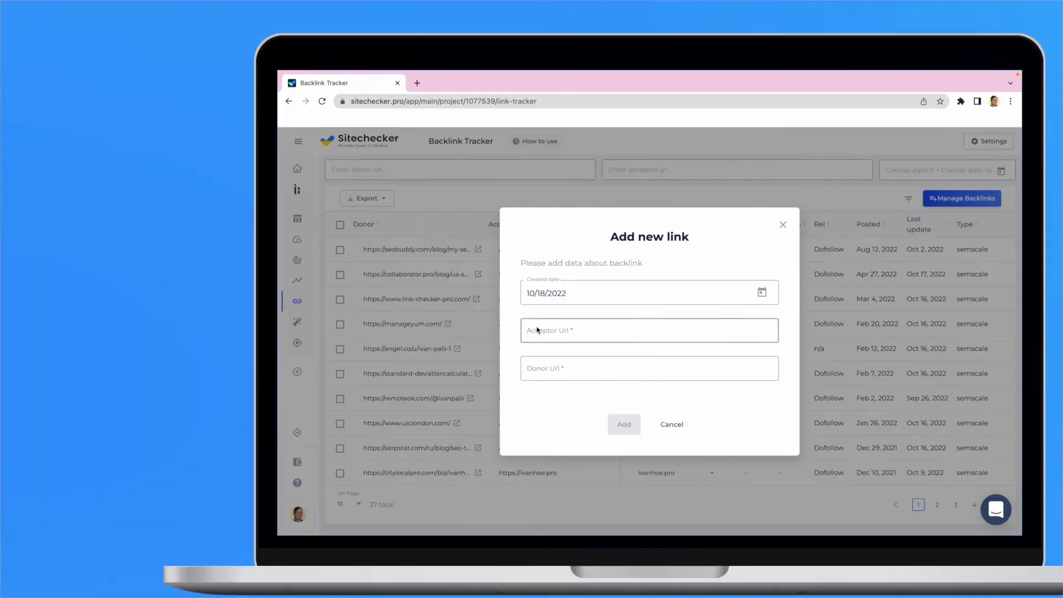
pyautogui.click(419, 326)
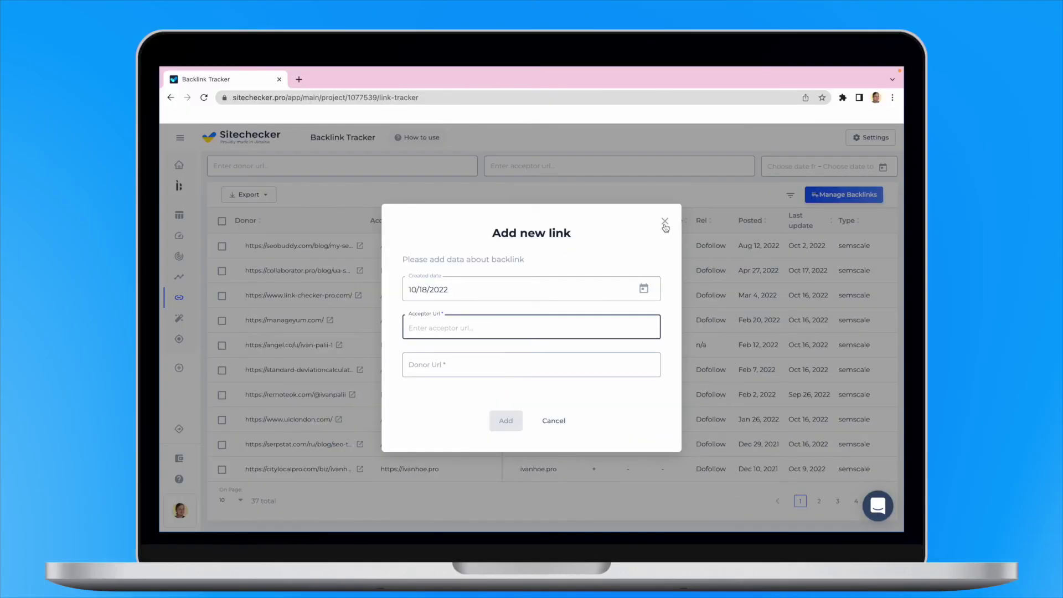
pyautogui.click(1033, 231)
pyautogui.click(850, 237)
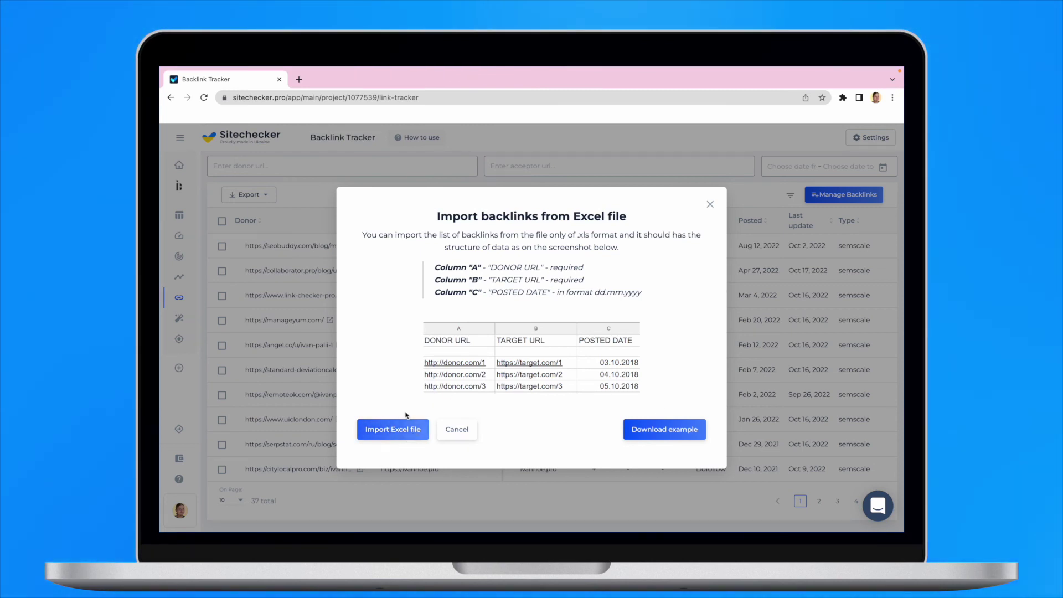
pyautogui.click(464, 433)
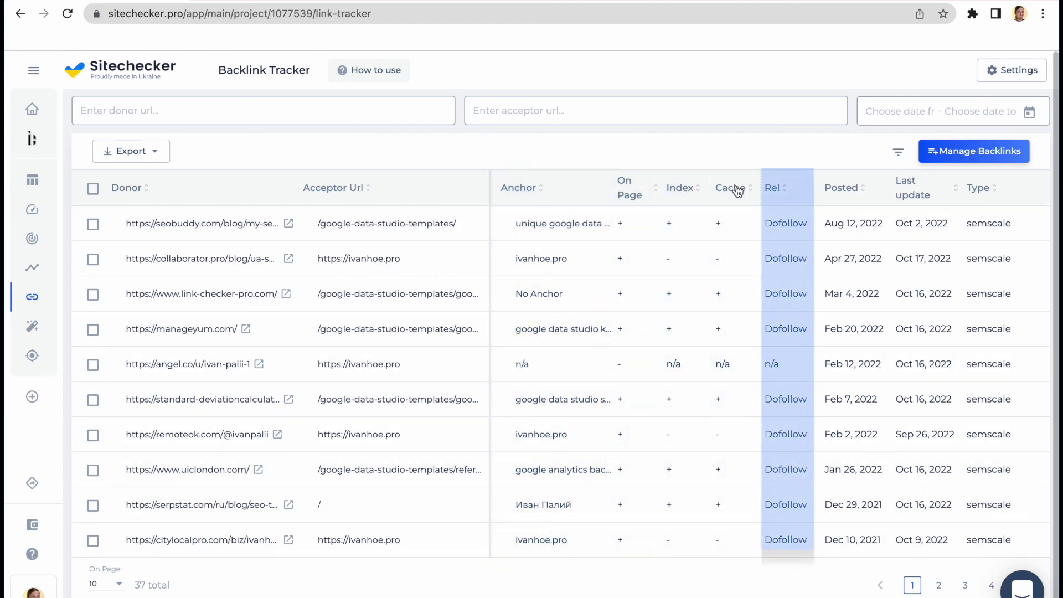
# Step: Sort backlinks by Posted date, then by Last update, and switch to the Insights page
pyautogui.click(847, 191)
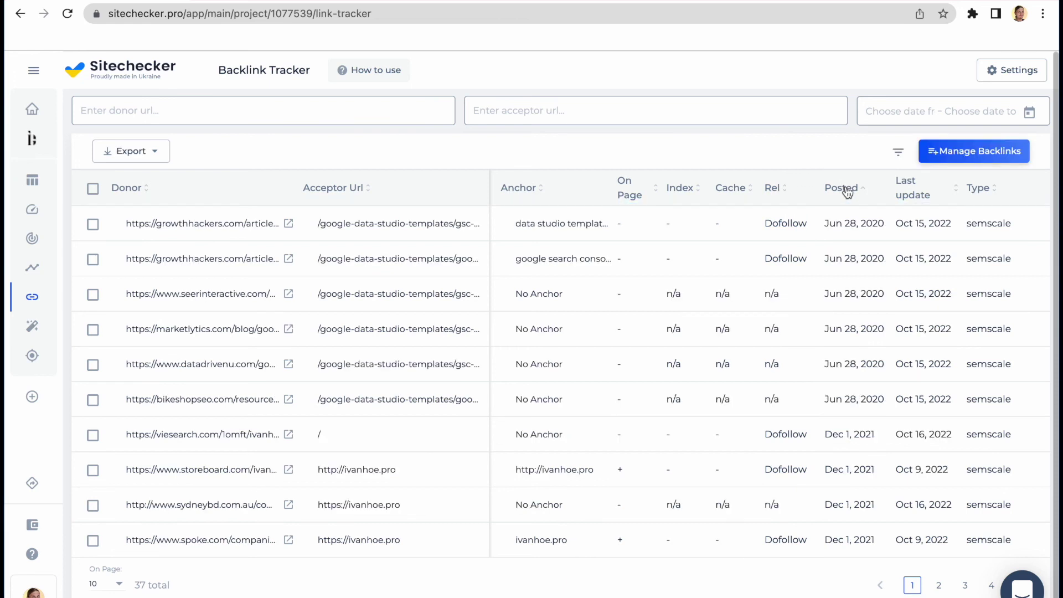
pyautogui.click(908, 195)
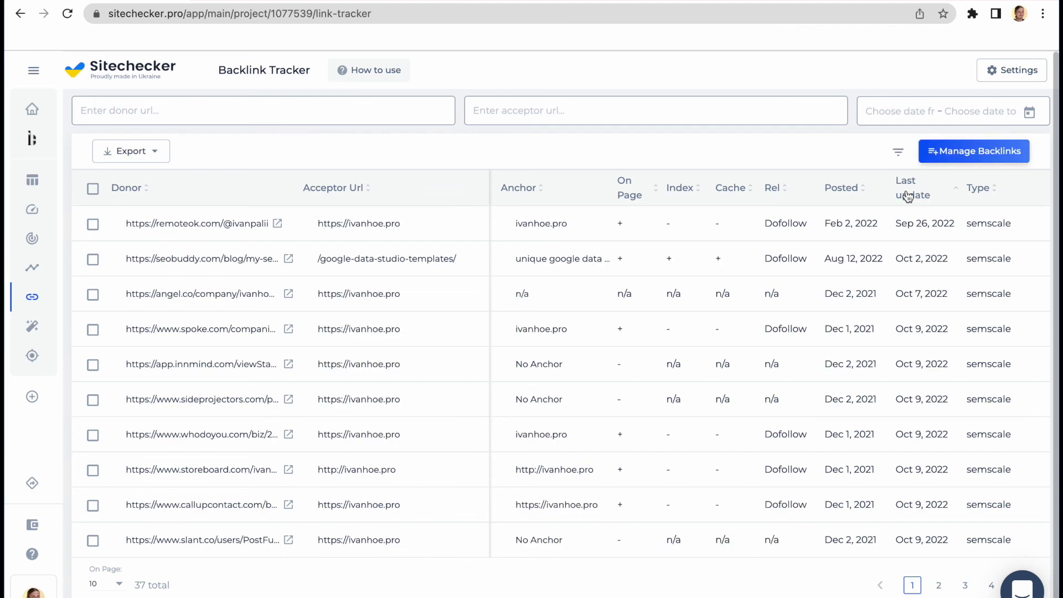
pyautogui.click(43, 324)
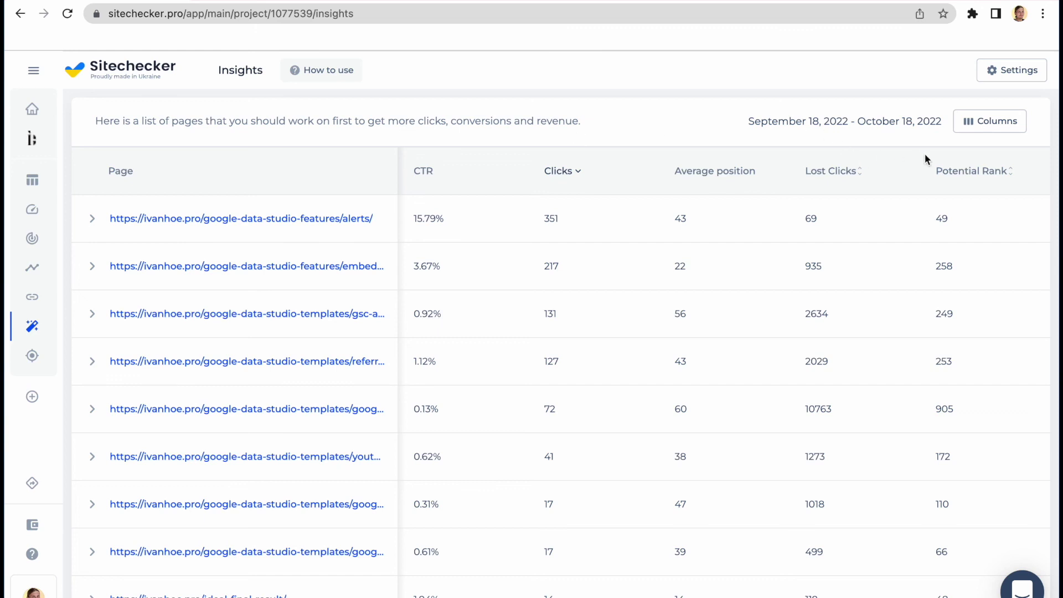
pyautogui.click(969, 124)
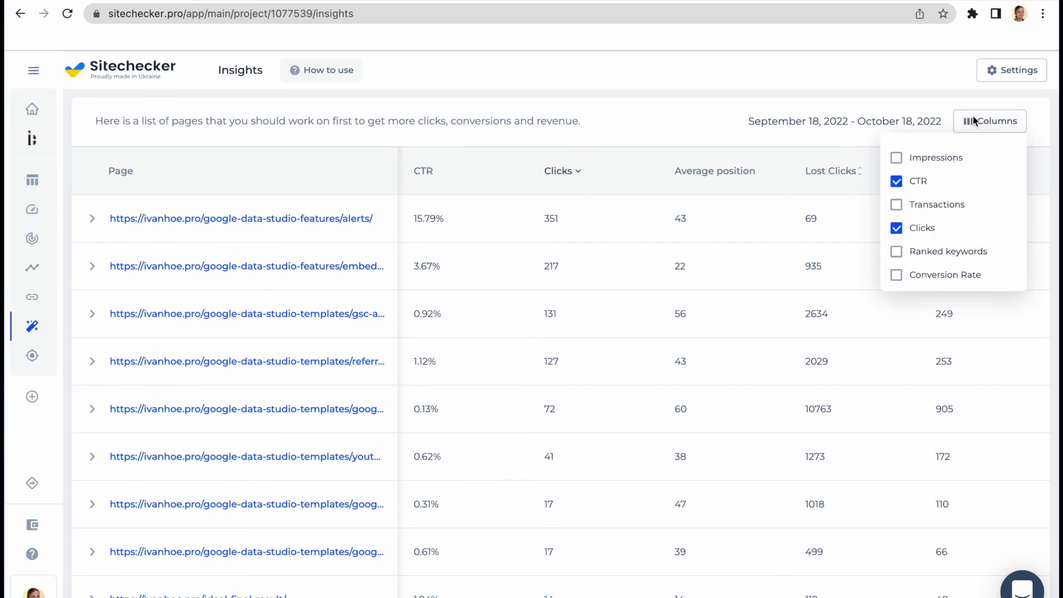
pyautogui.click(897, 158)
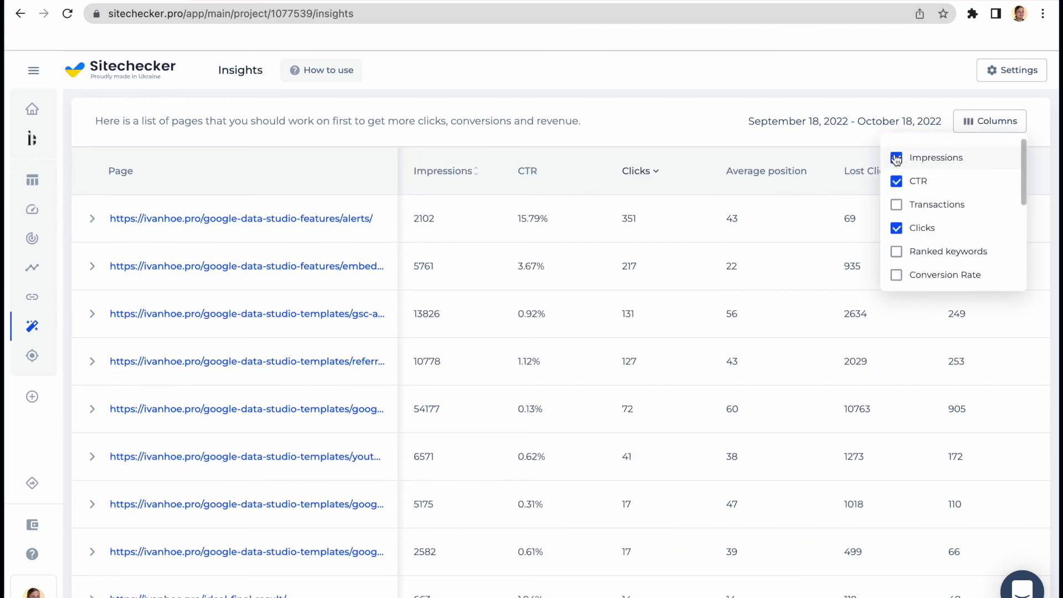
pyautogui.click(897, 158)
pyautogui.click(898, 206)
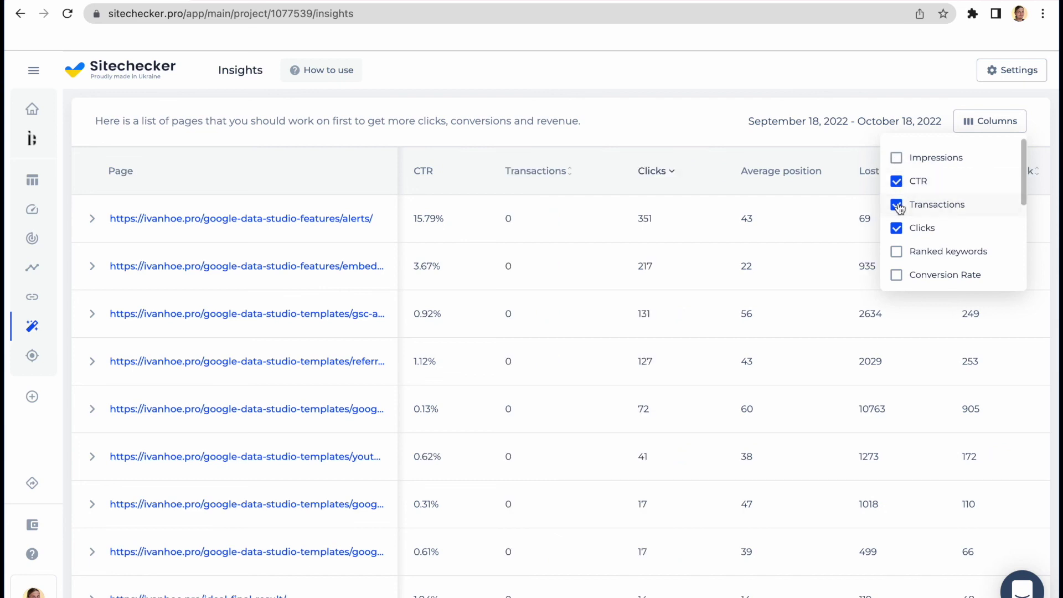
pyautogui.click(897, 206)
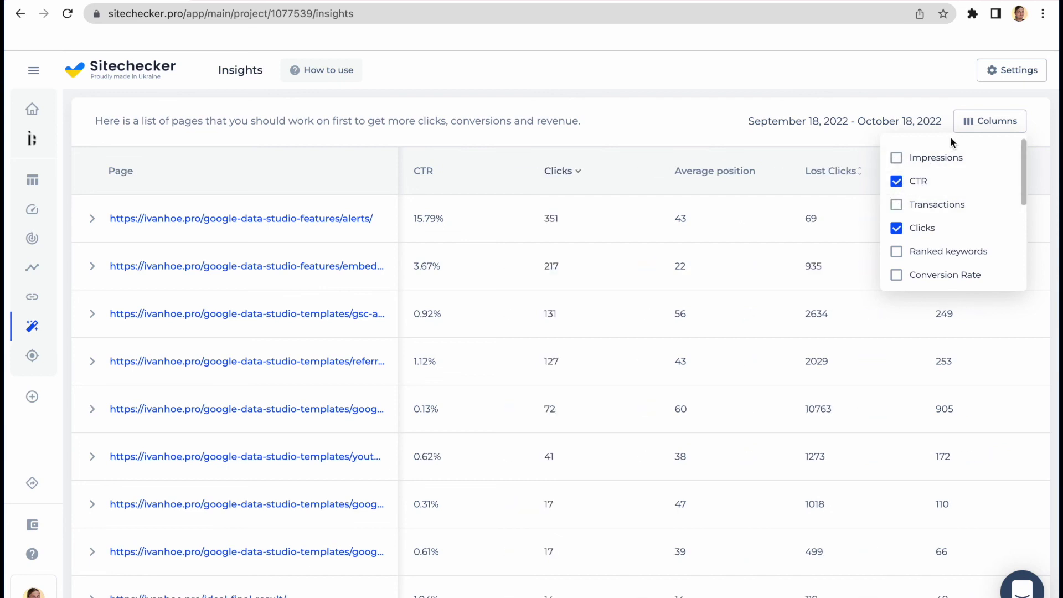
pyautogui.click(973, 122)
pyautogui.click(357, 240)
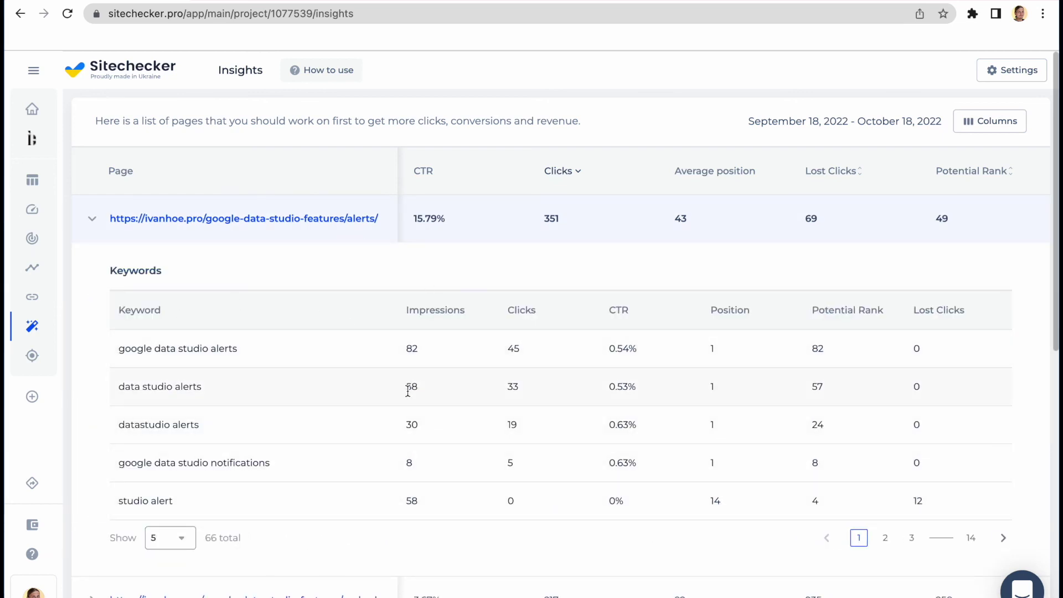
pyautogui.click(377, 241)
pyautogui.moveTo(32, 396)
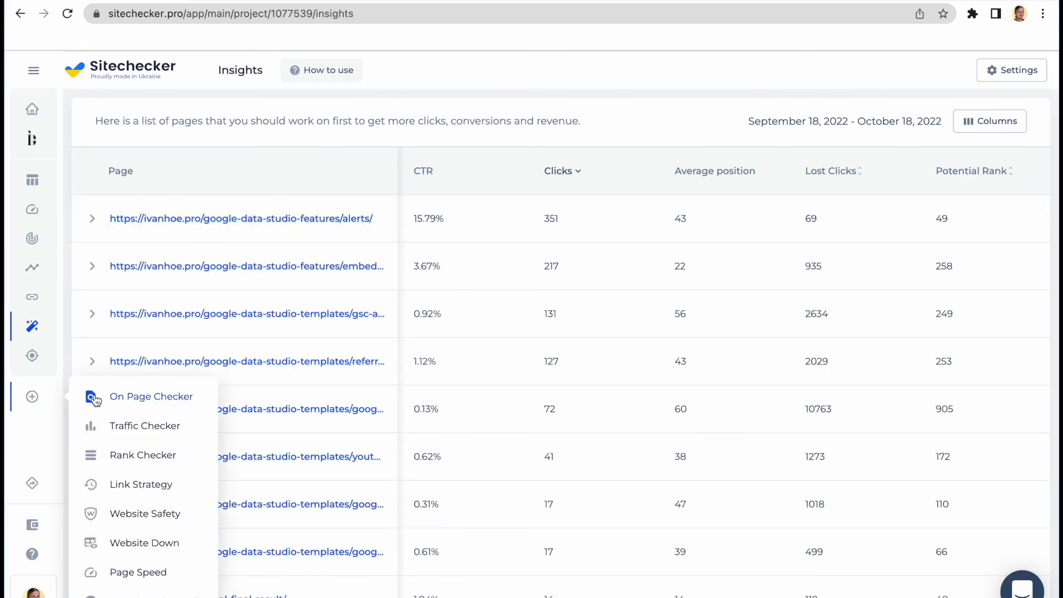